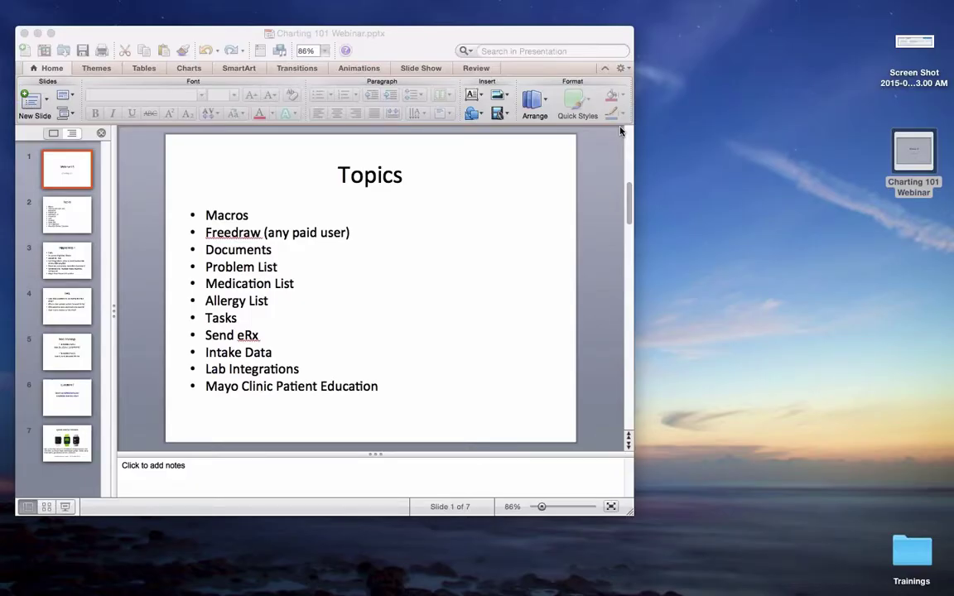
Show the iPad mirror full screen and sign in to drchrono EHR with the PIN
left_click(38, 33)
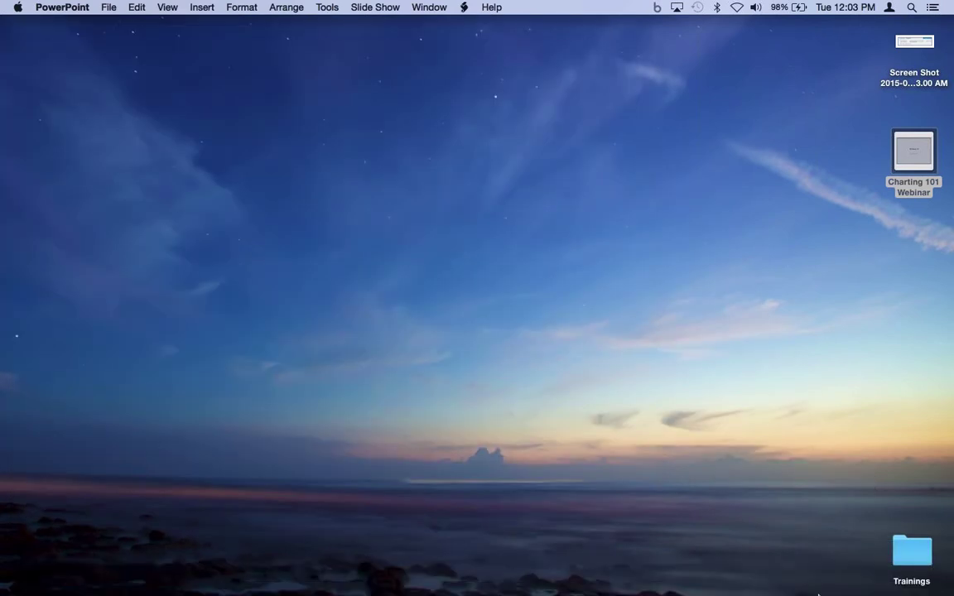
left_click(828, 589)
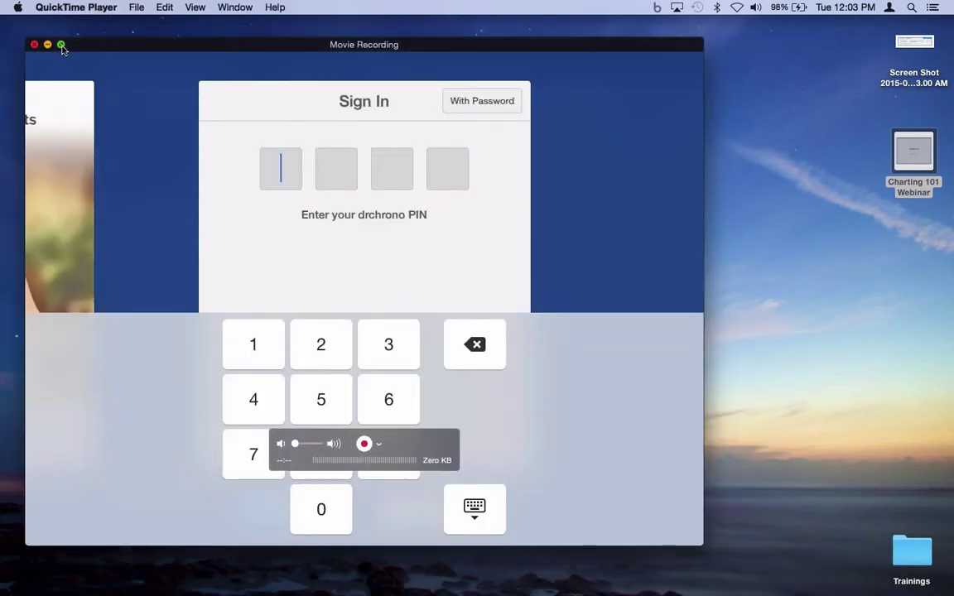
left_click(59, 42)
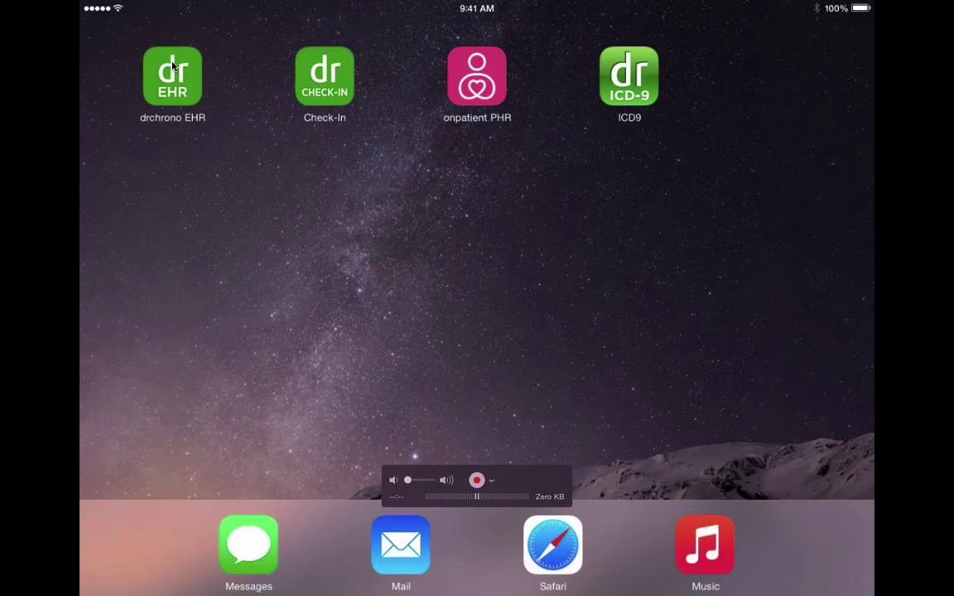
left_click(173, 66)
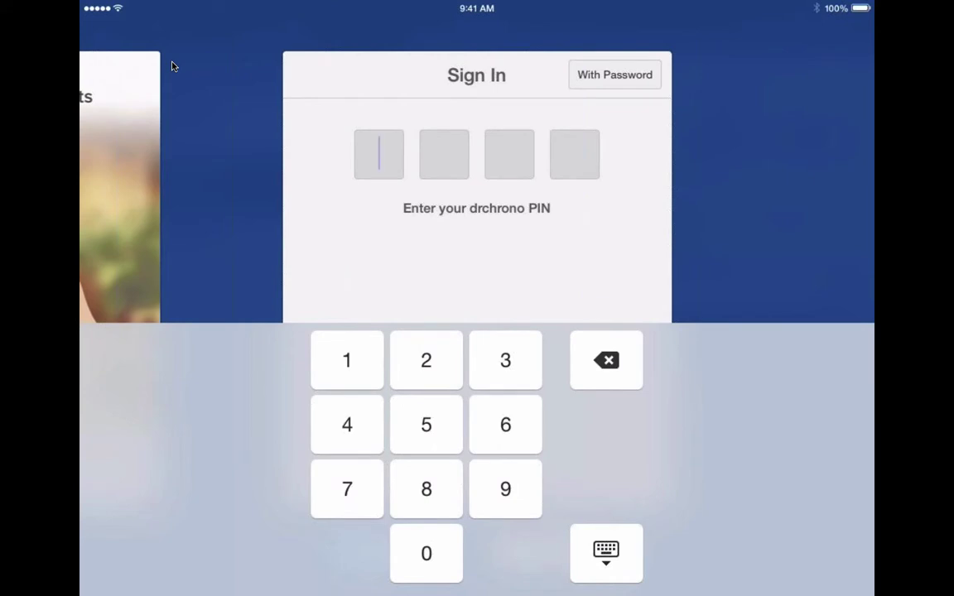
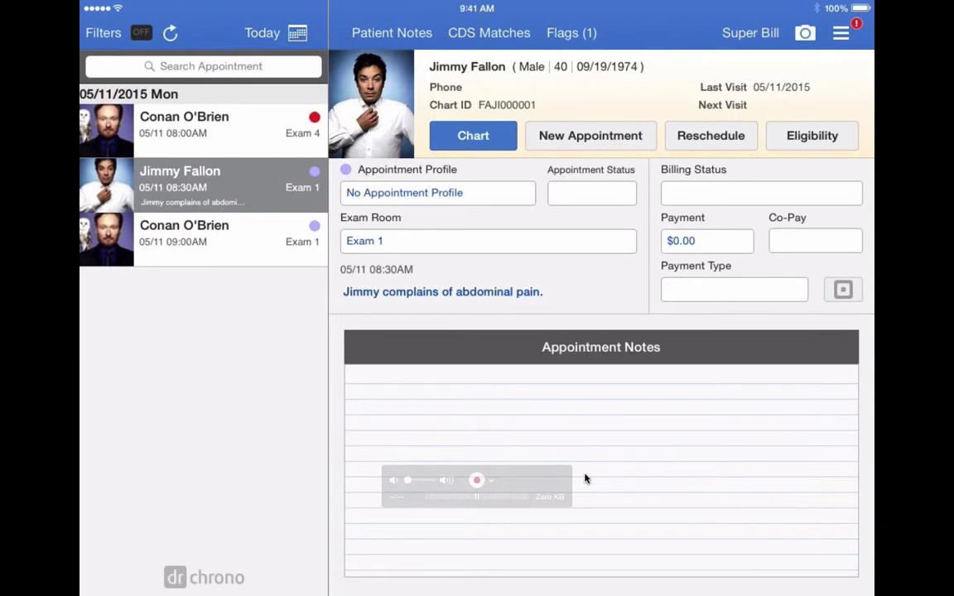
Open the appointment's patient chart and view the note's SOAP sections
left_click(468, 134)
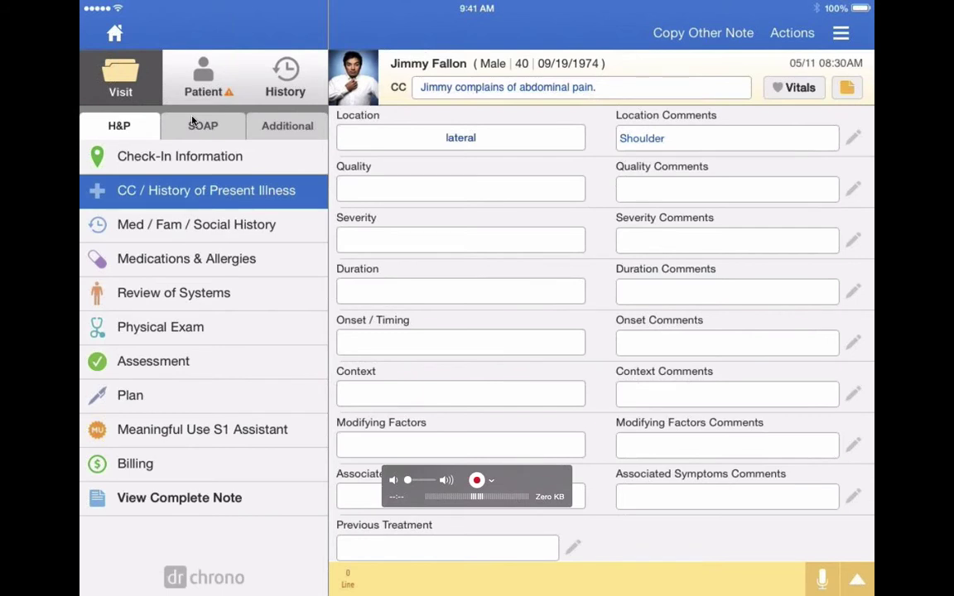
left_click(192, 122)
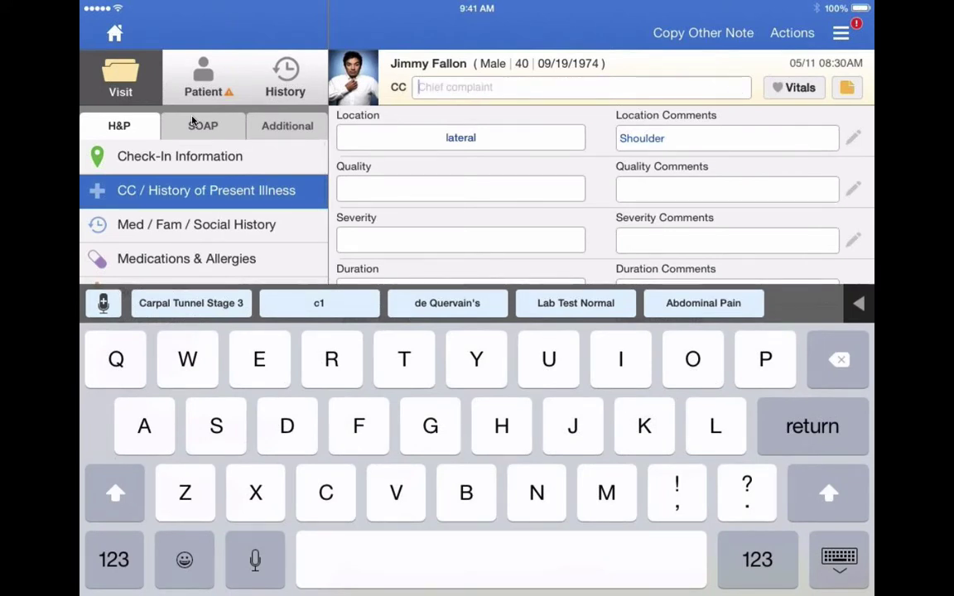
Enter headaches as the chief complaint and record a pain score of 8 in Vitals
type("headaches")
left_click(793, 87)
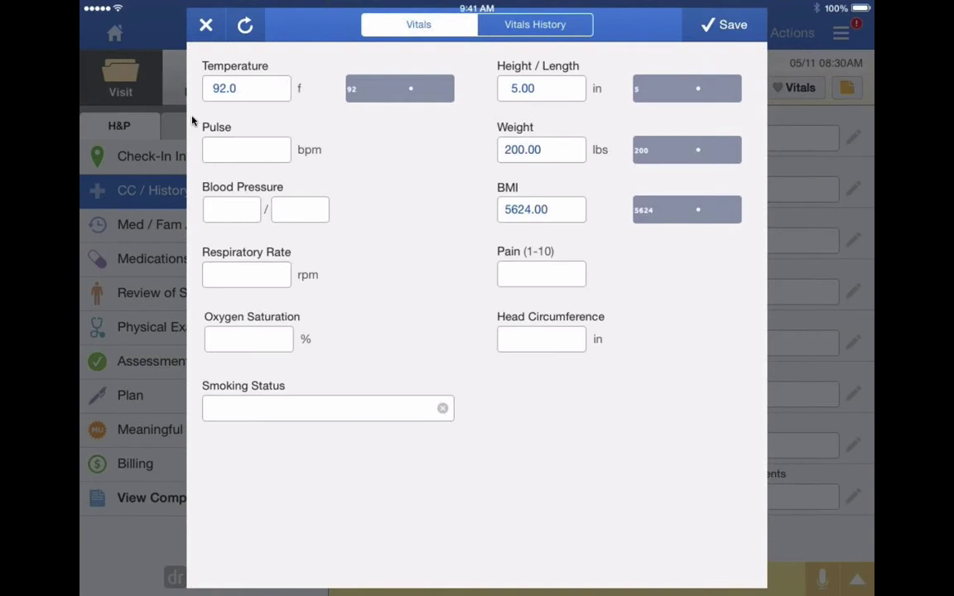
left_click(540, 274)
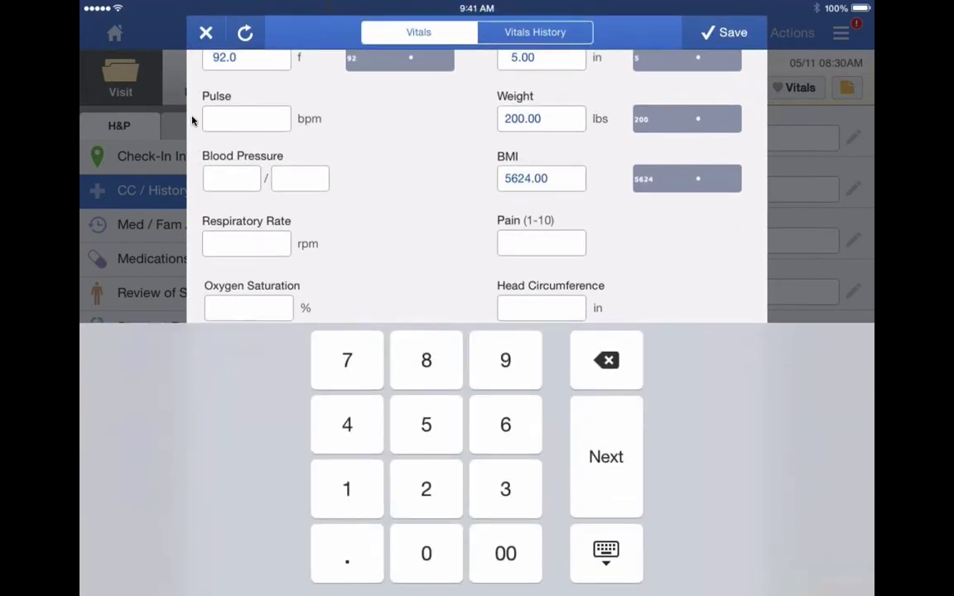
type("8")
left_click(192, 118)
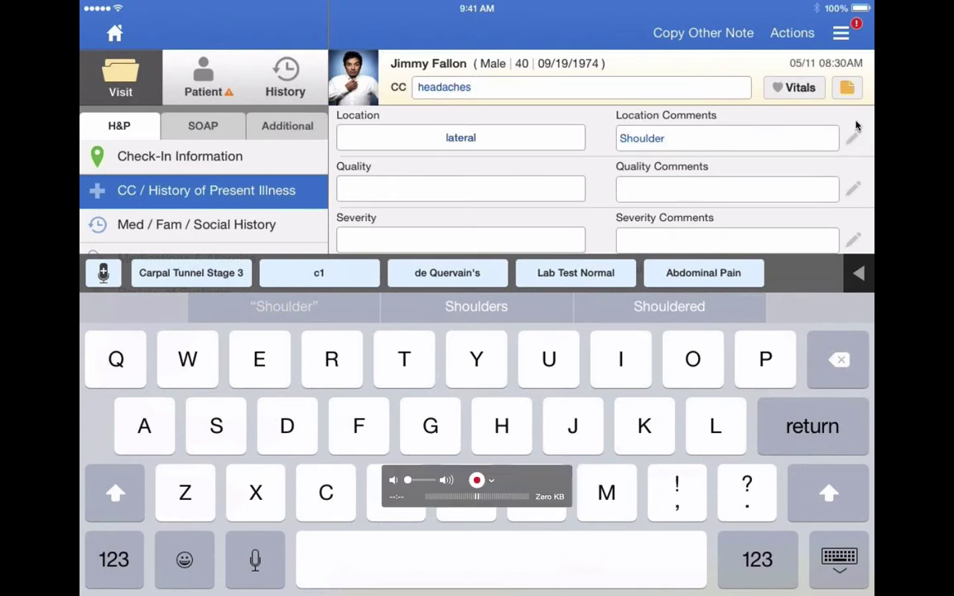
Replace the Shoulder location comment with Head
key("BackSpace")
key("BackSpace")
key("BackSpace")
key("BackSpace")
key("BackSpace")
key("BackSpace")
type("He")
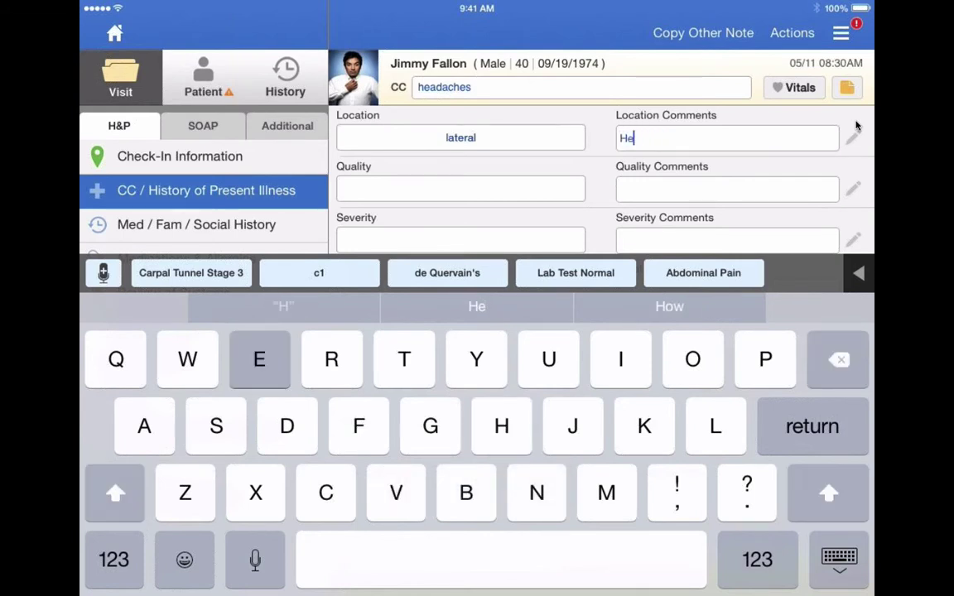
type("ad")
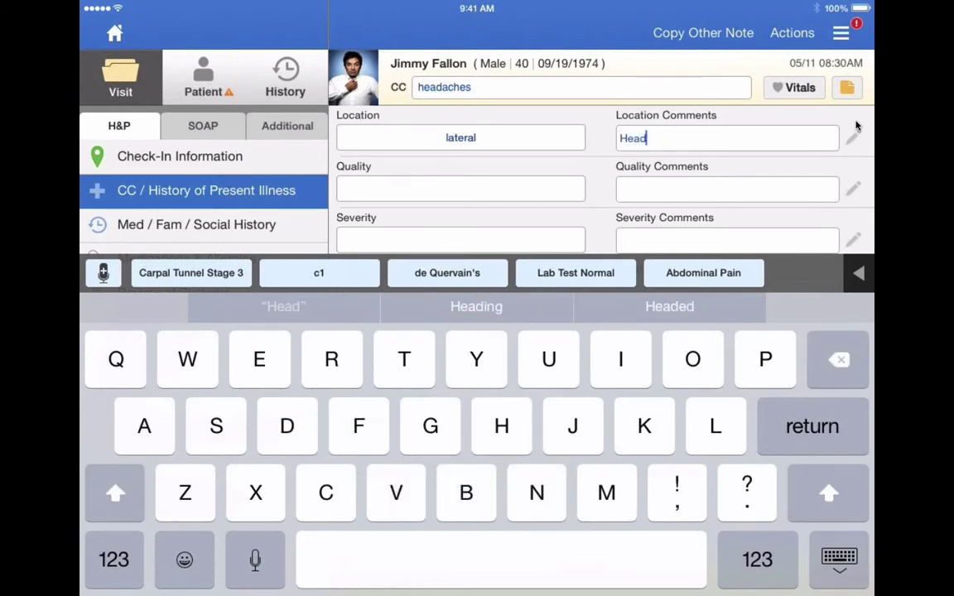
scroll(856, 125, "down", 2)
scroll(856, 125, "up", 2)
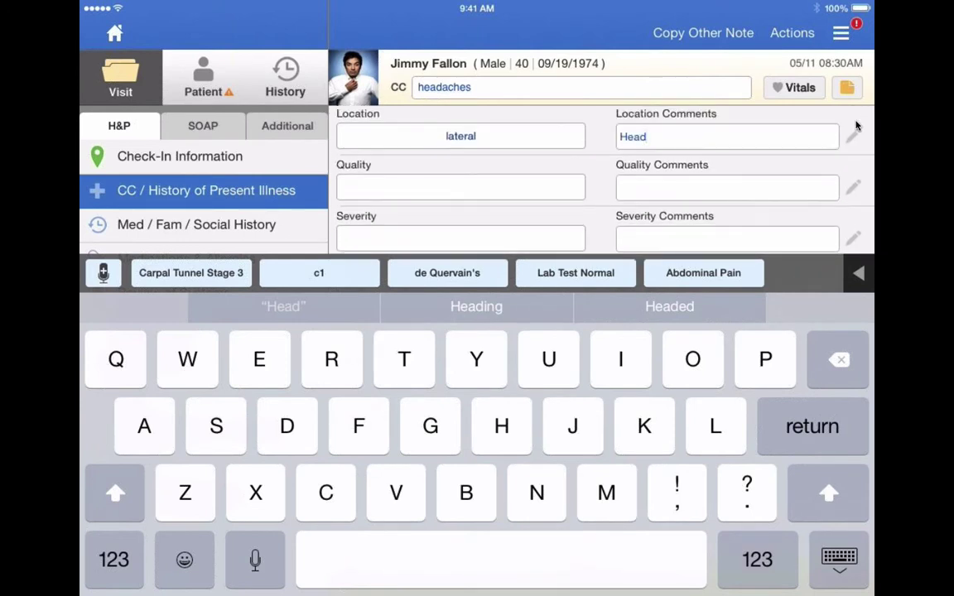
left_click(856, 125)
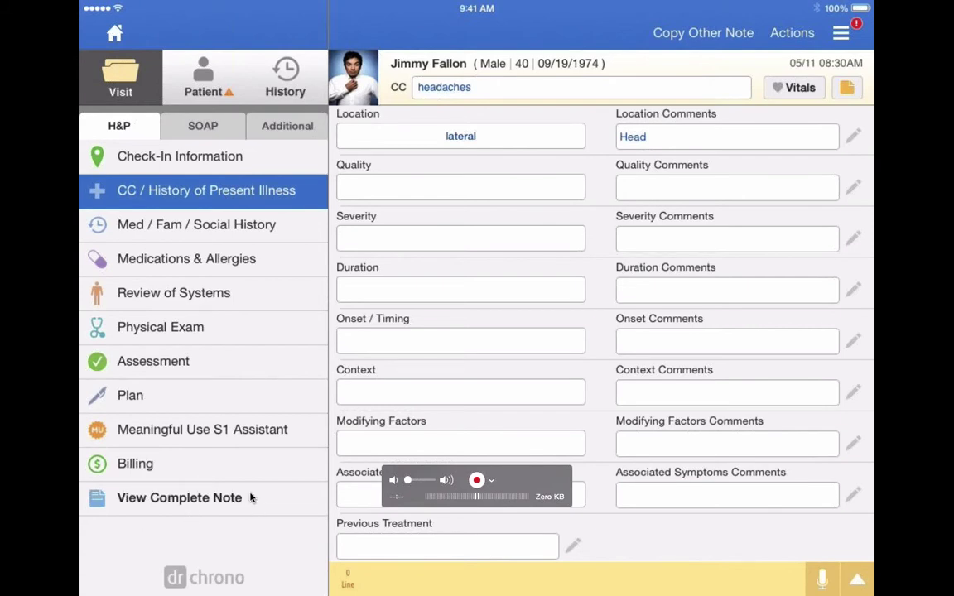
Open View Complete Note to review the whole visit note
left_click(251, 497)
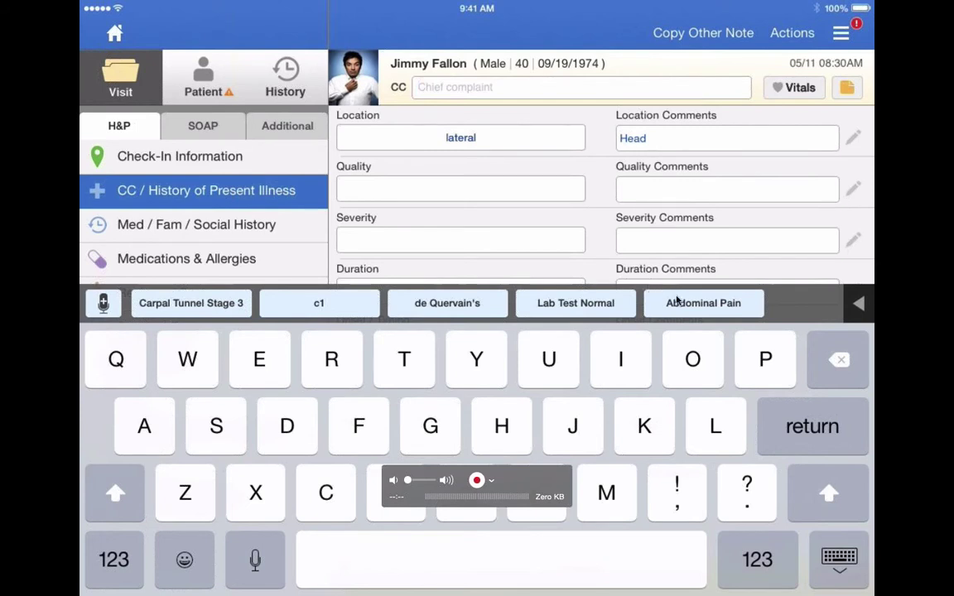
Insert the Abdominal Pain macro as chief complaint and delete the Head location comment
left_click(676, 301)
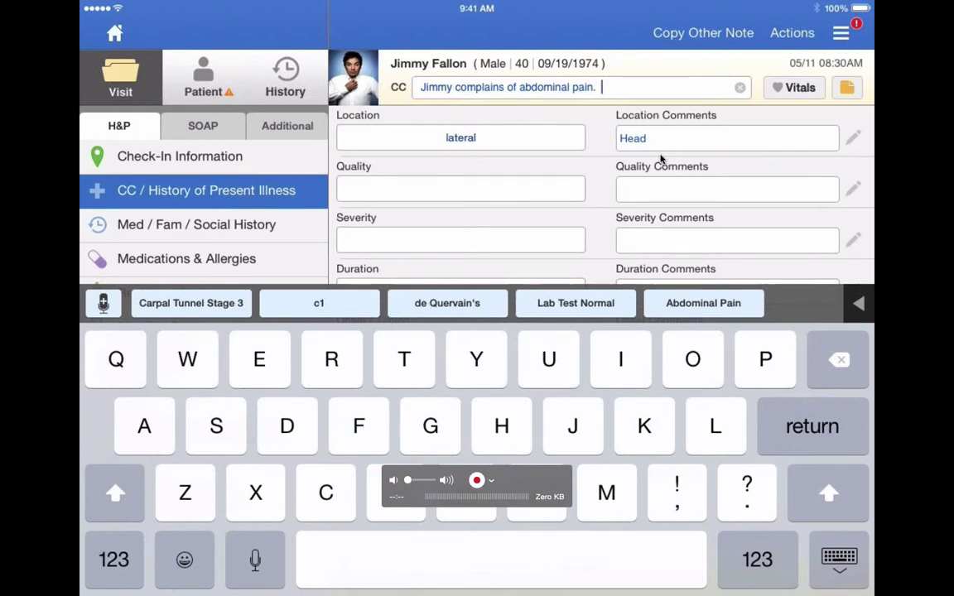
left_click(654, 138)
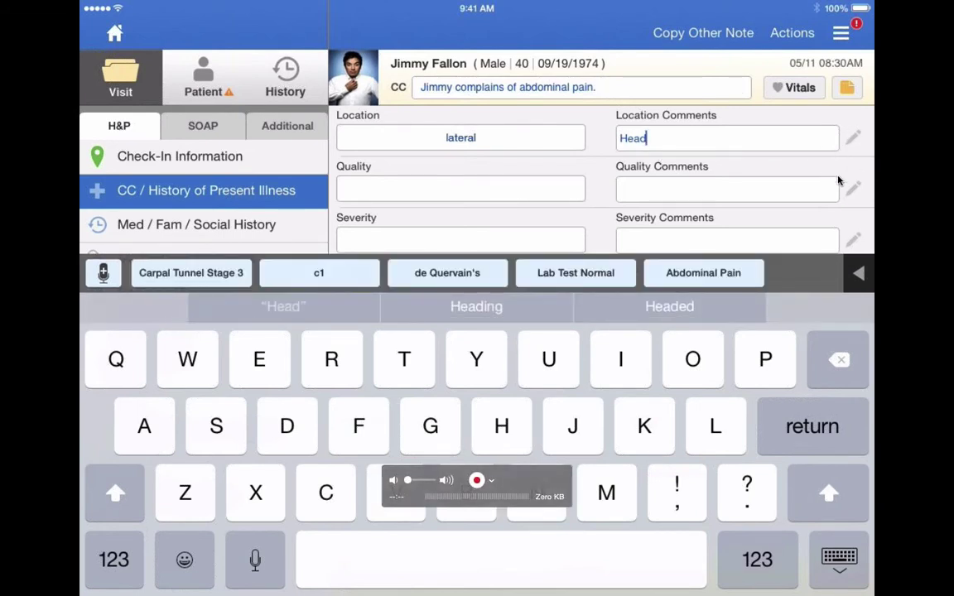
key("BackSpace")
key("BackSpace")
key("BackSpace")
key("BackSpace")
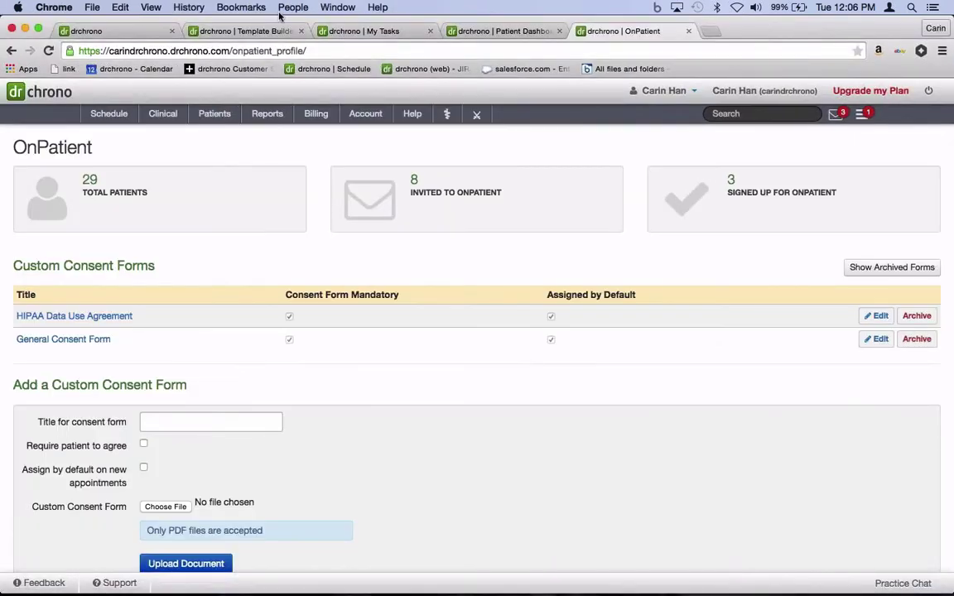
Switch to the drchrono web page in Chrome
left_click(245, 30)
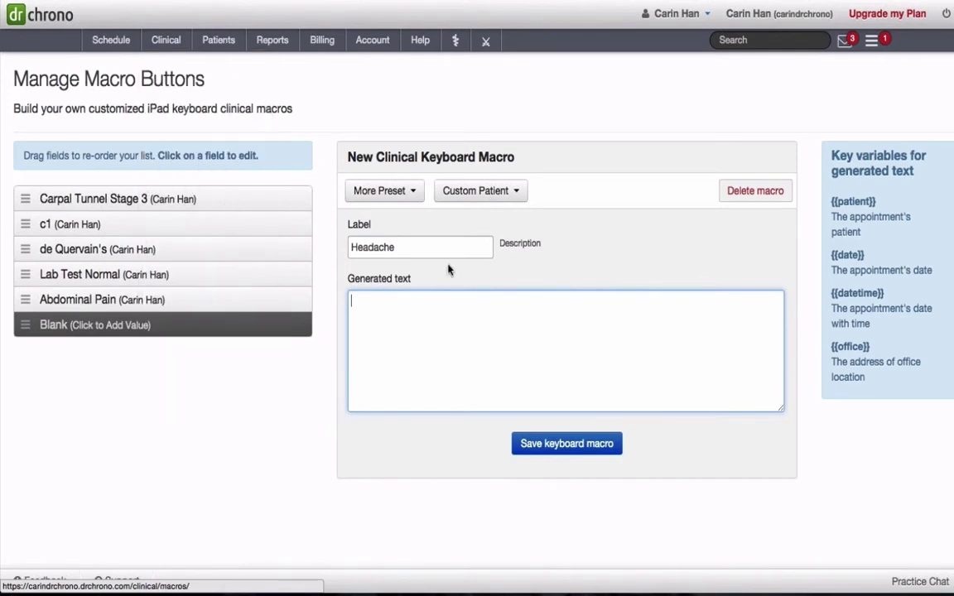
Label the new macro Head with text 'The pain is located in the head'
left_click(433, 246)
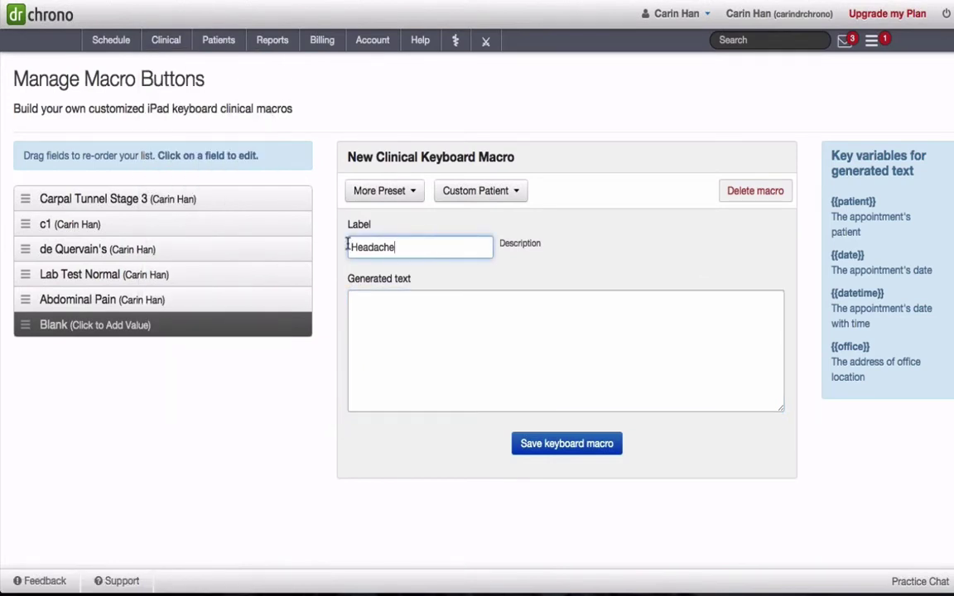
left_click(434, 246)
type("H")
key("BackSpace")
type("Head")
key("Tab")
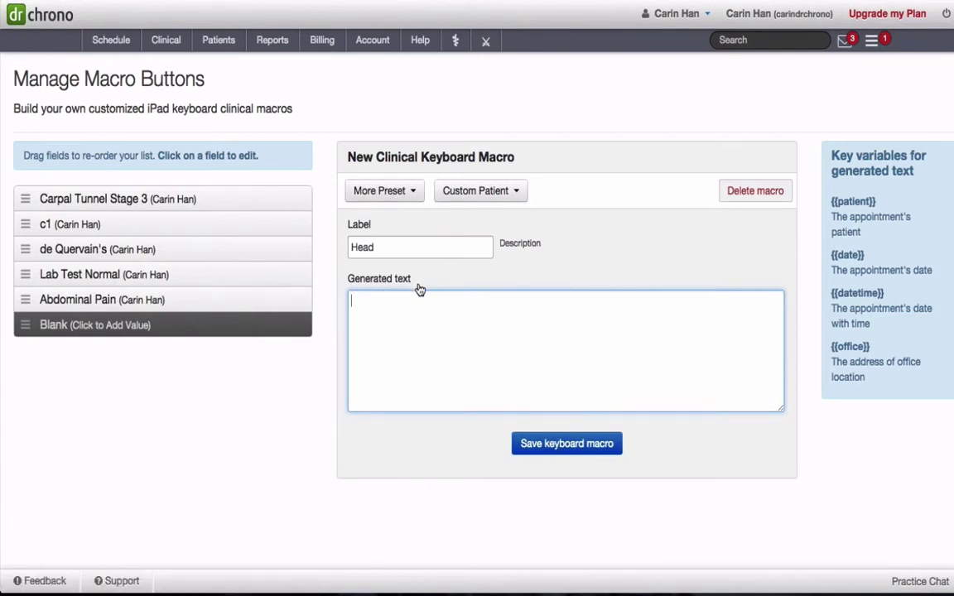
type("The pain is ")
type("located in the head.")
Replace 'The' with the {{first_name}} preset variable at the start of the macro text
left_click(402, 197)
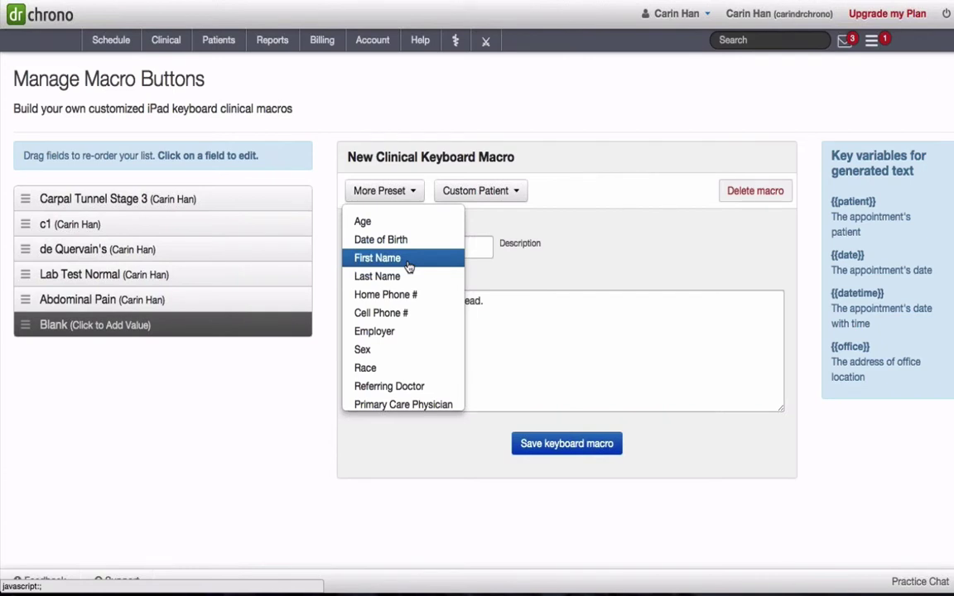
left_click(559, 311)
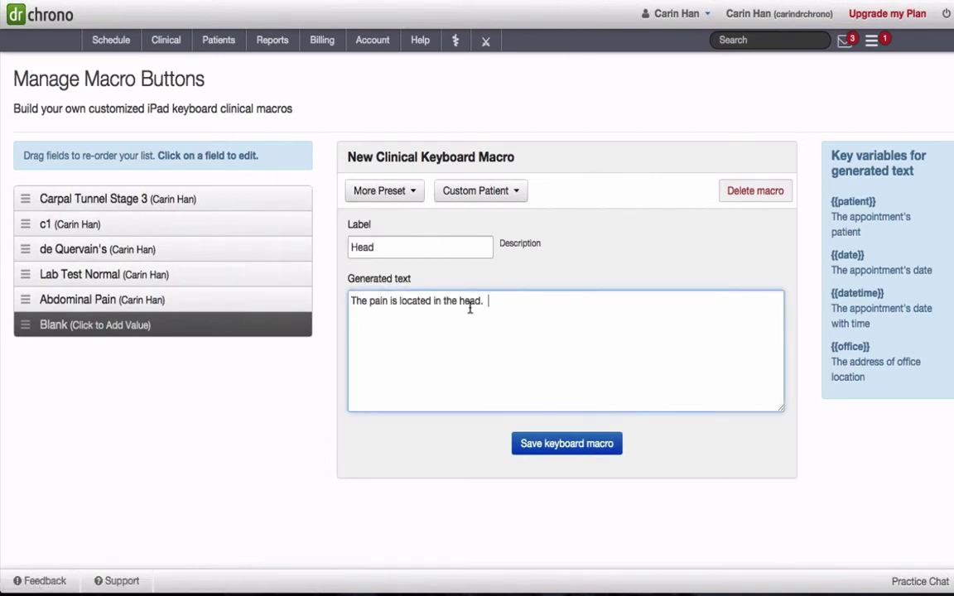
left_click(369, 301)
key("BackSpace")
key("BackSpace")
key("BackSpace")
key("BackSpace")
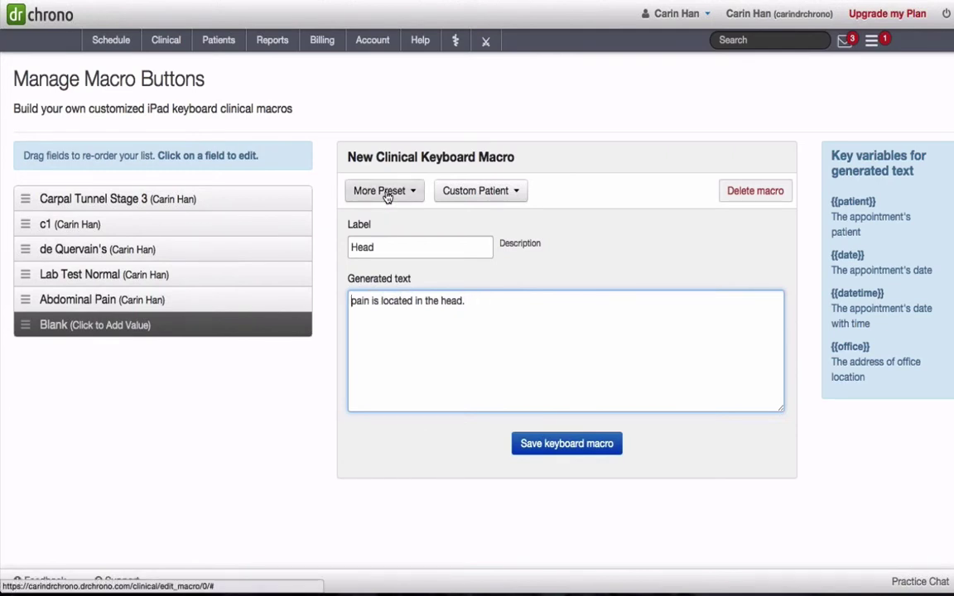
left_click(390, 191)
left_click(391, 258)
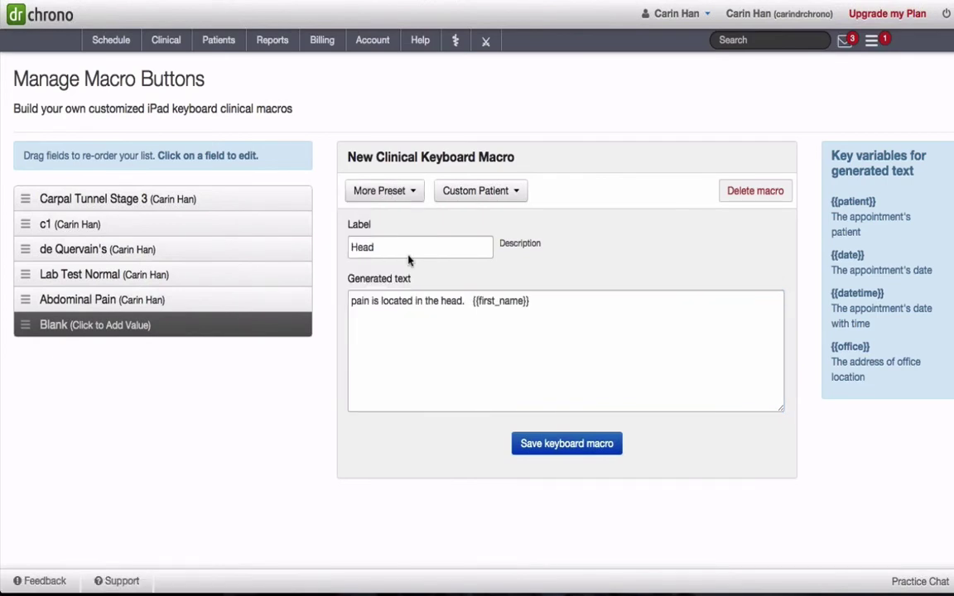
left_click_drag(534, 301, 471, 303)
key("ctrl+c")
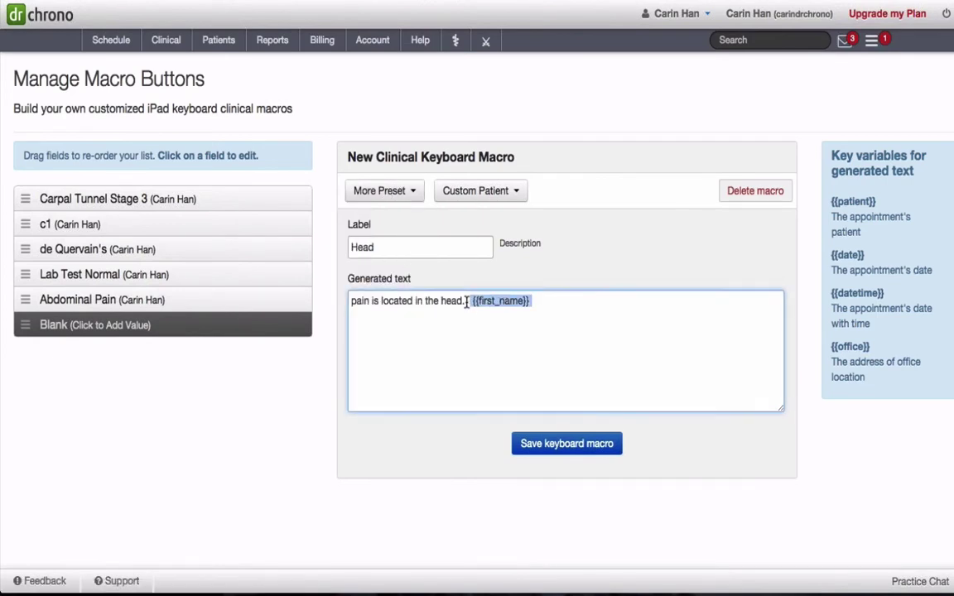
key("BackSpace")
left_click(351, 303)
key("ctrl+v")
Add 's after the first-name variable, save the Head macro, and return to the full-screen iPad mirror
type("s")
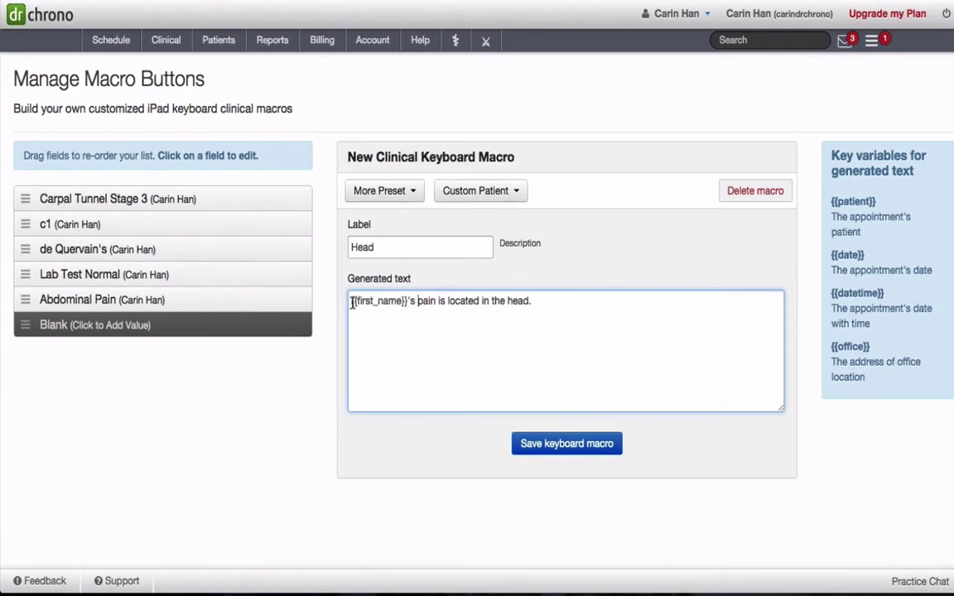
left_click(571, 447)
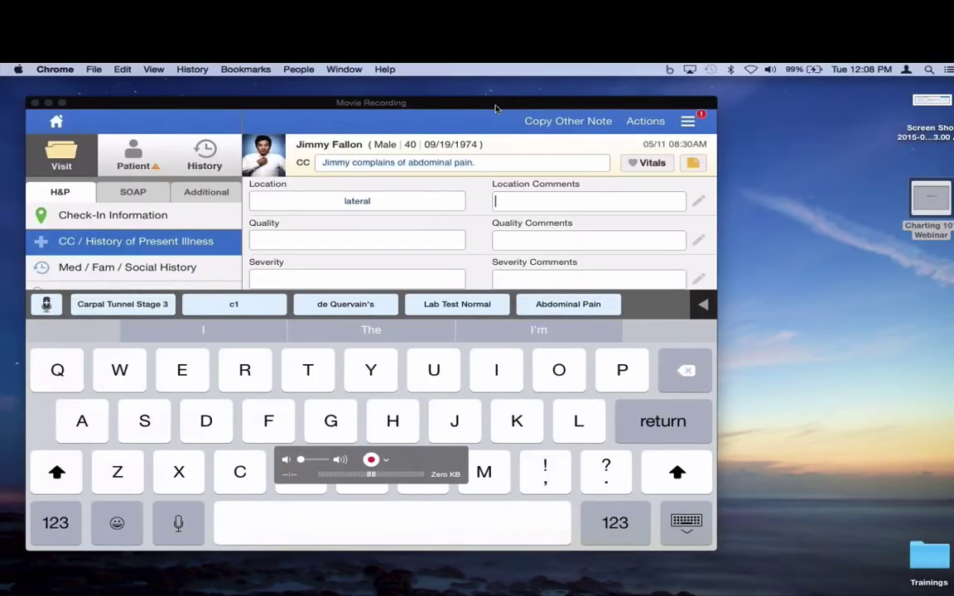
left_click(446, 102)
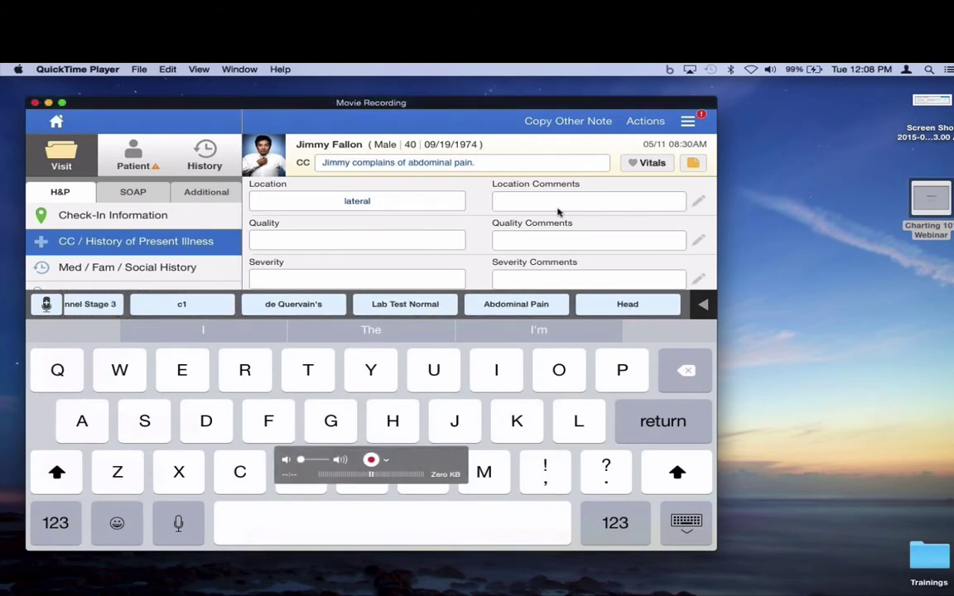
left_click(61, 101)
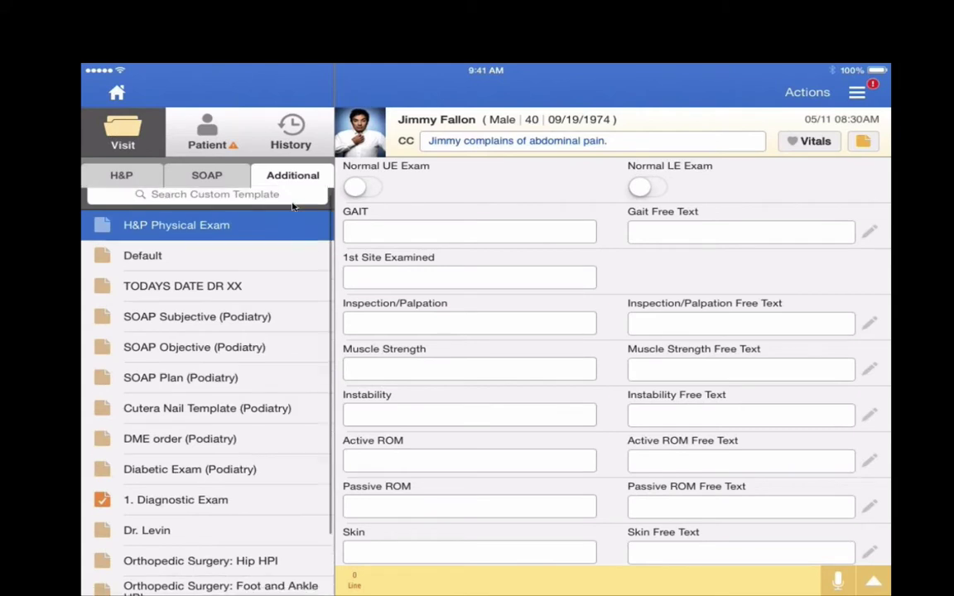
Scroll the template list and open the 1. Diagnostic Exam template
scroll(292, 206, "down", 3)
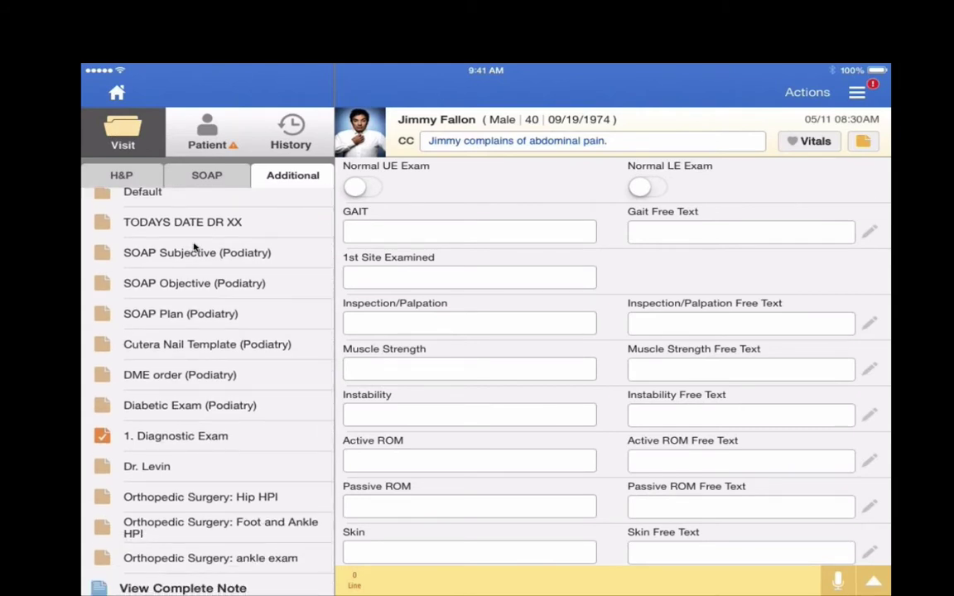
left_click(183, 445)
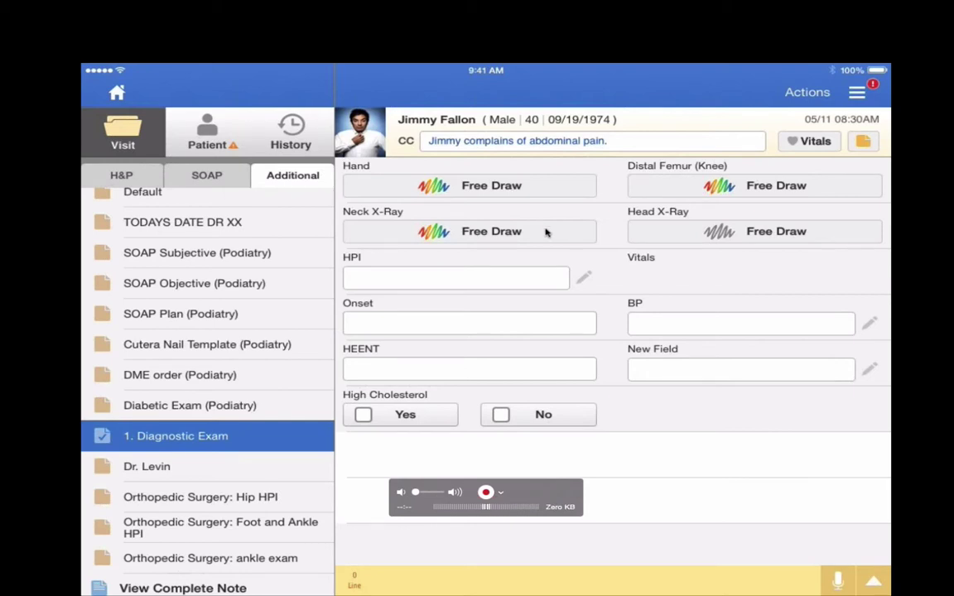
Open the Distal Femur (Knee) drawing, circle the bright fragment in red, then try text and eraser tools
left_click(730, 186)
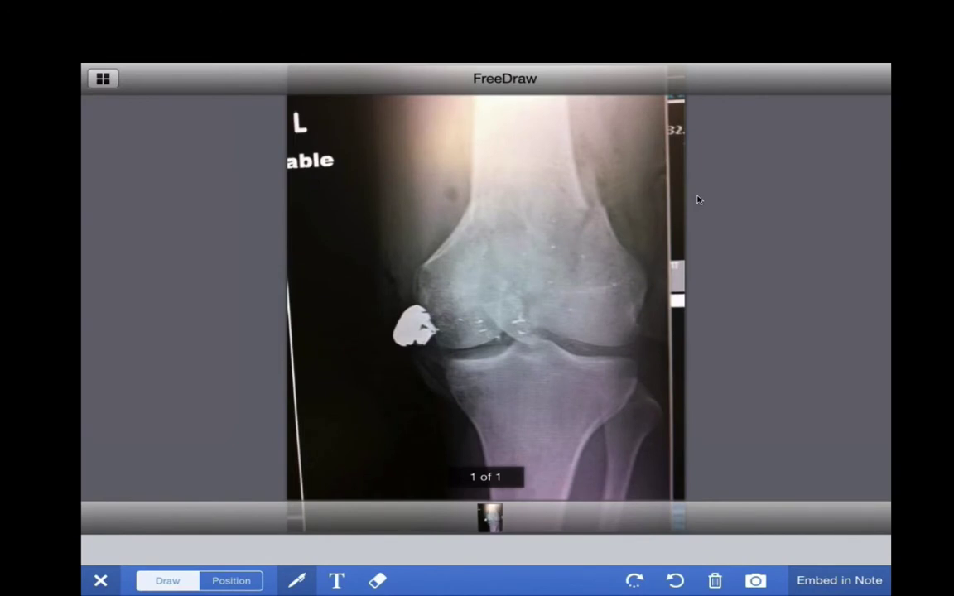
left_click(298, 582)
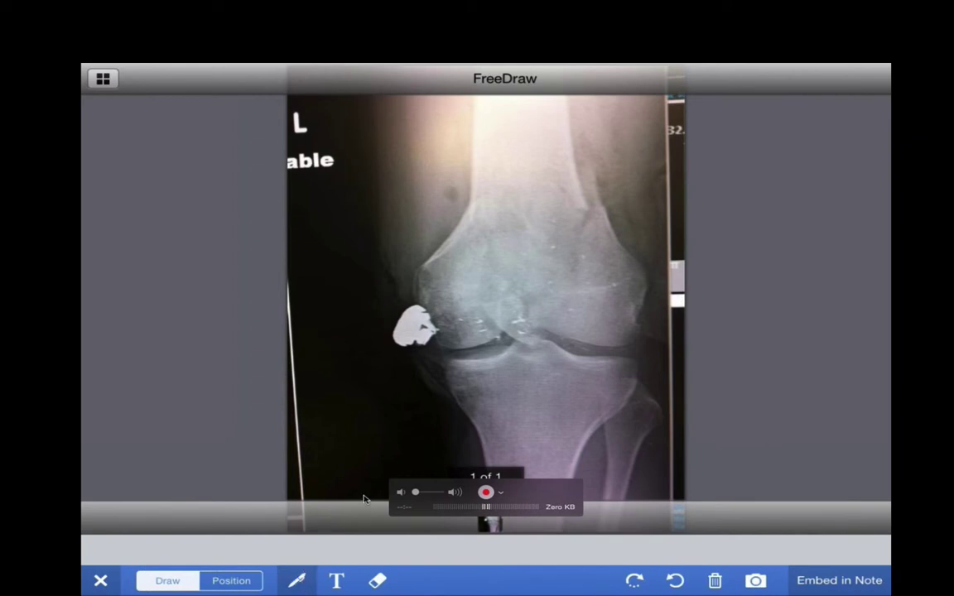
left_click_drag(379, 357, 424, 370)
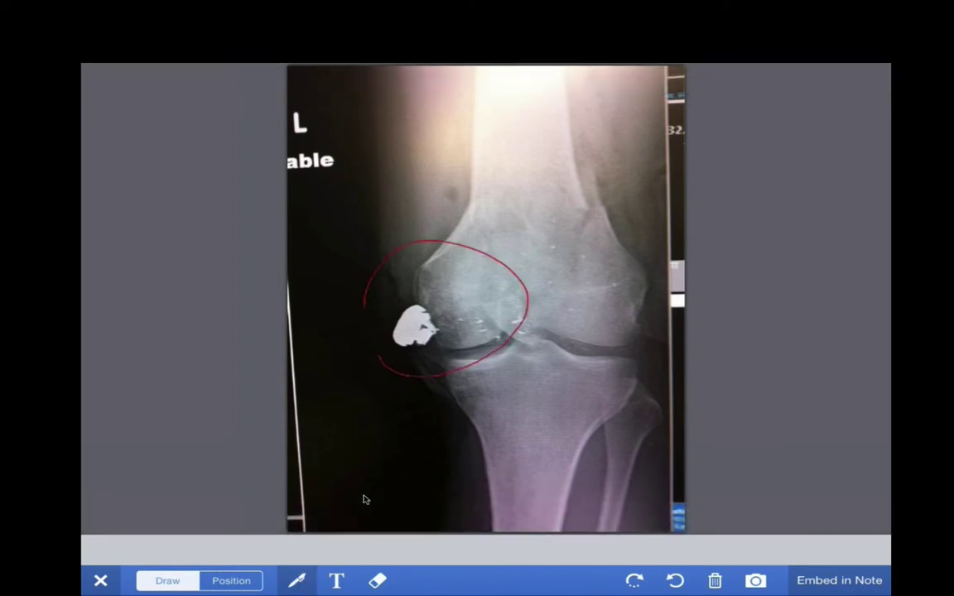
left_click(333, 577)
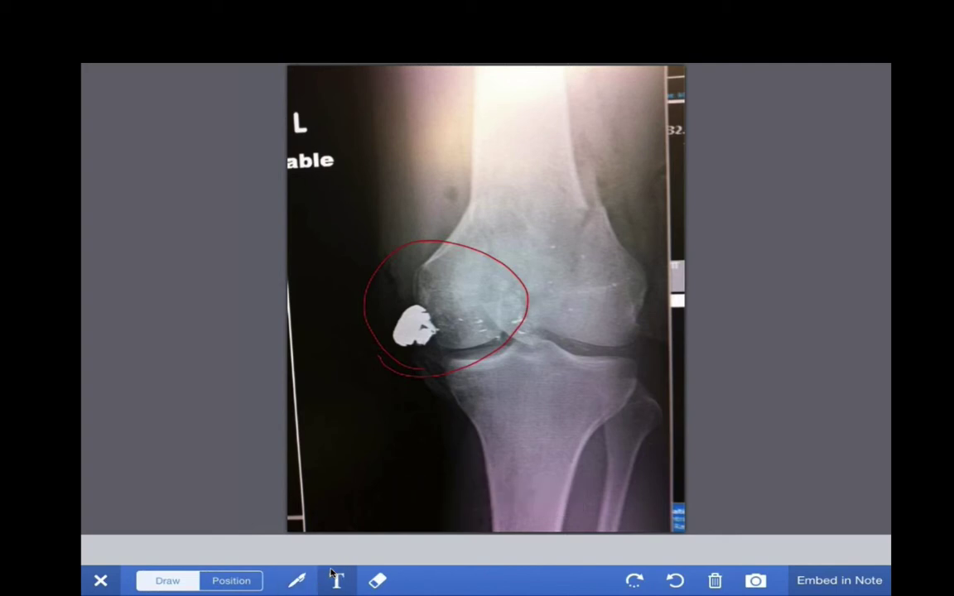
left_click(377, 580)
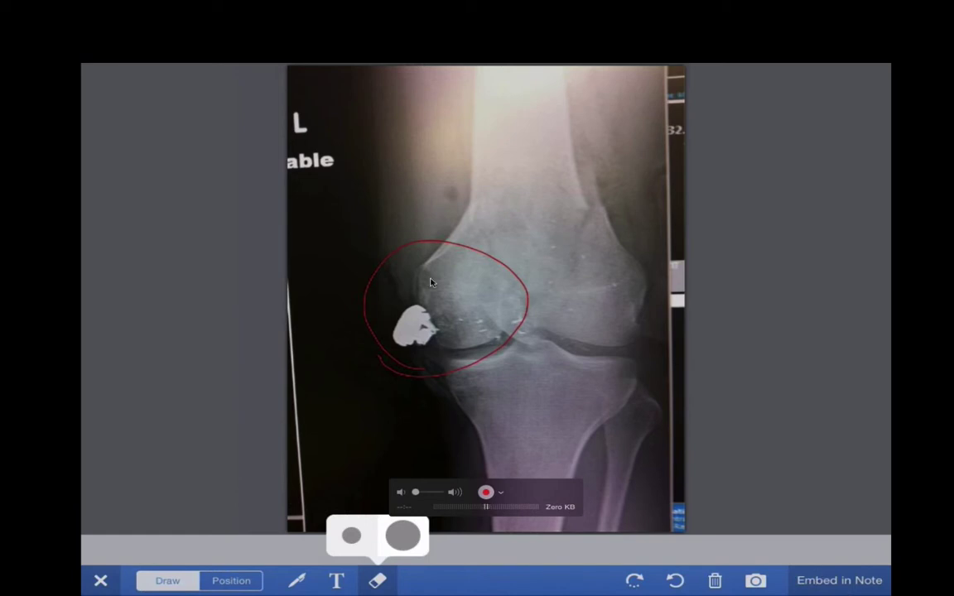
Embed the annotated knee X-ray in the note and open the patient's History tab
left_click(836, 570)
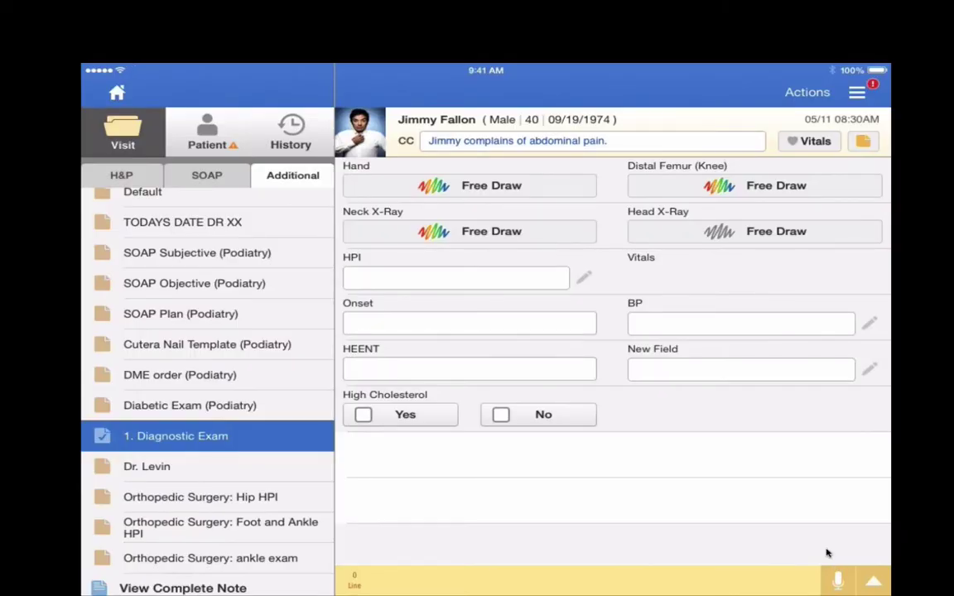
left_click(288, 130)
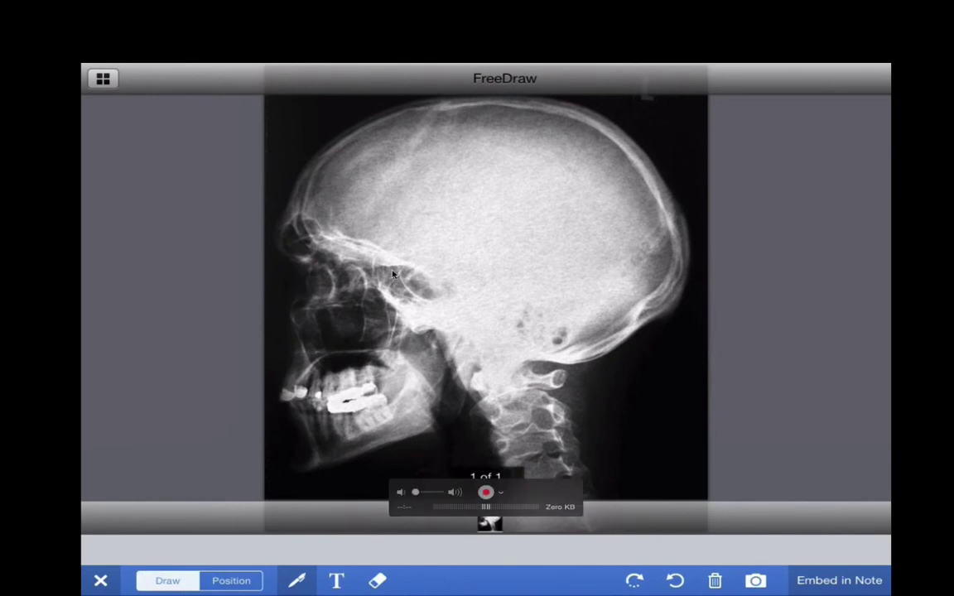
Replace the head X-ray with a new room photo and circle the chairs in red
left_click(767, 591)
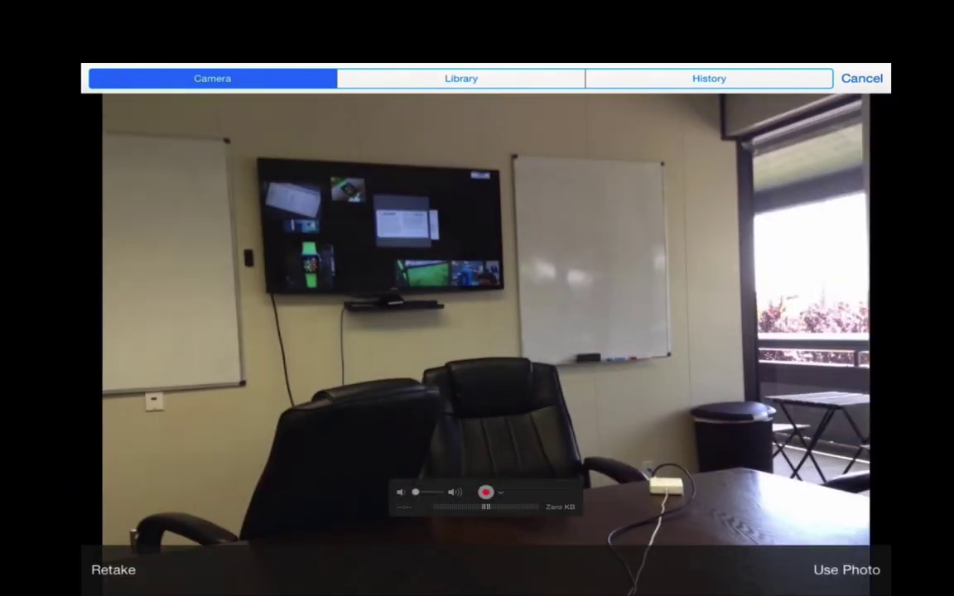
left_click(885, 583)
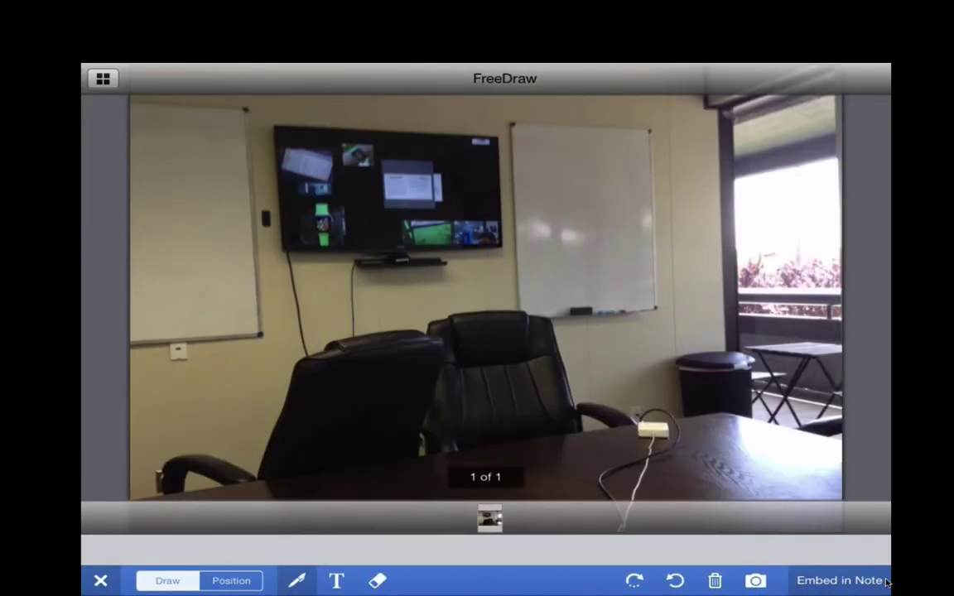
left_click_drag(409, 372, 458, 406)
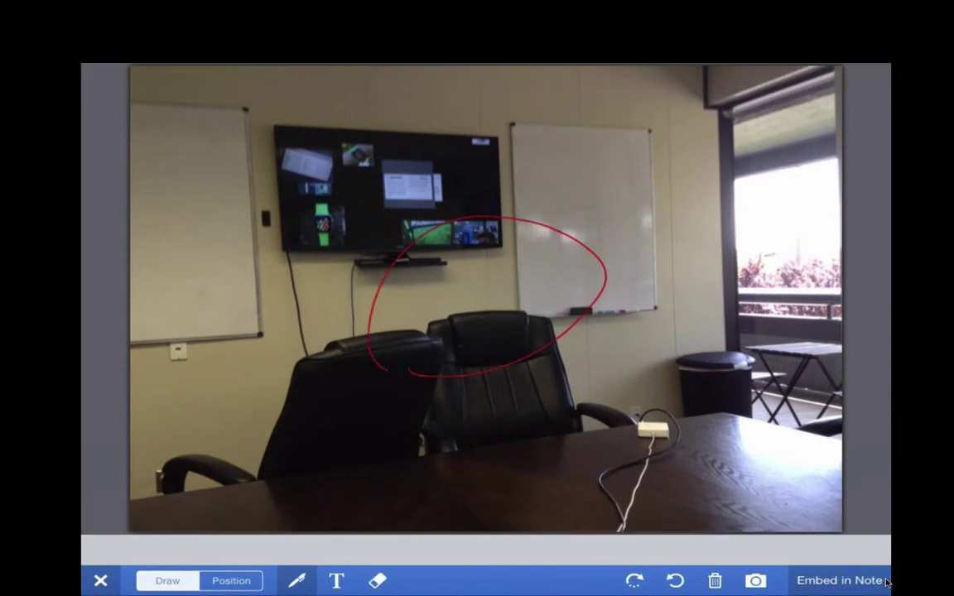
mouse_move(690, 309)
left_mouse_down()
mouse_move(662, 421)
mouse_move(631, 352)
mouse_move(639, 411)
left_mouse_up()
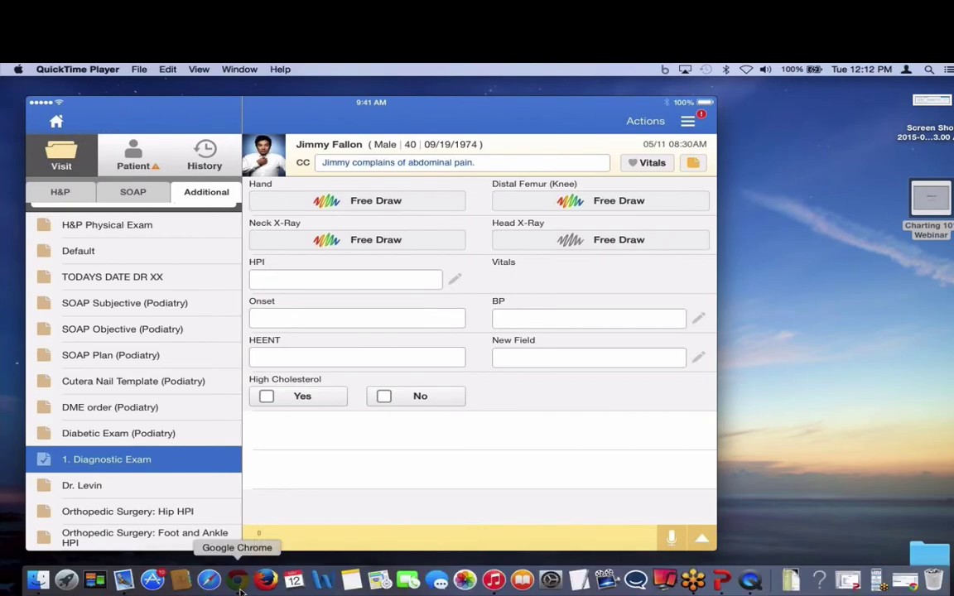
Back in Chrome, open 1. Diagnostic Exam from the Clinical > Builder Template List
left_click(238, 580)
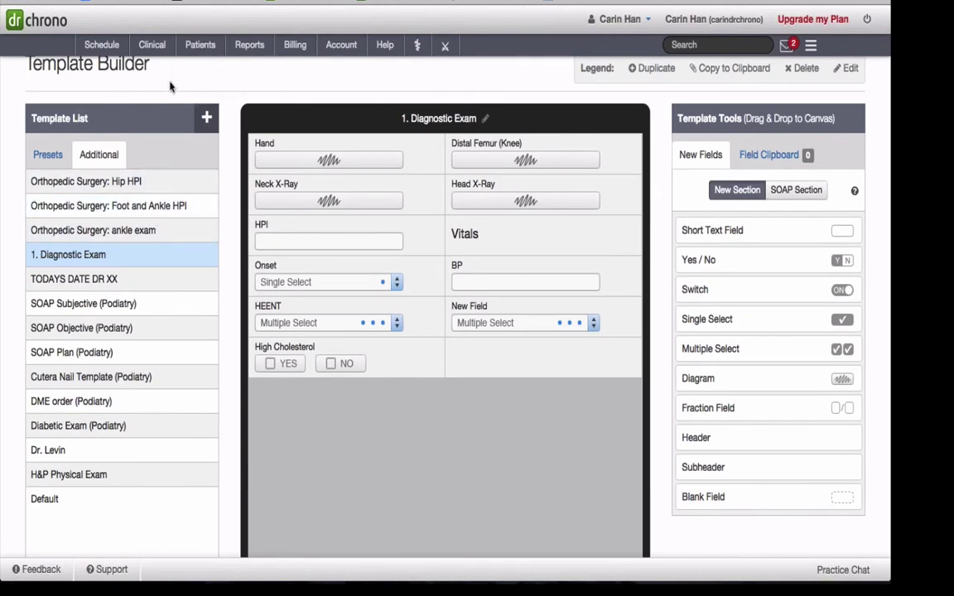
scroll(170, 86, "up", 1)
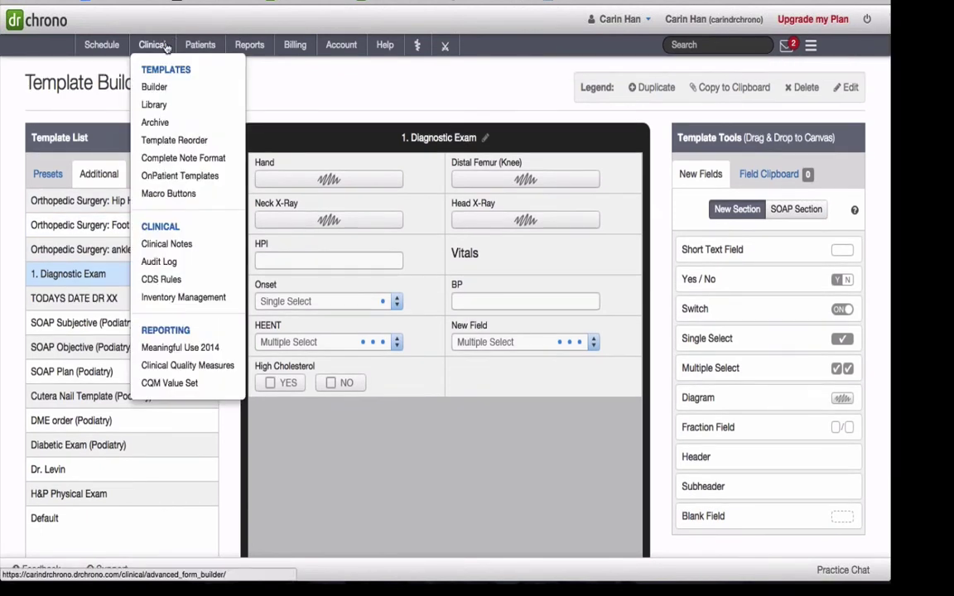
left_click(180, 88)
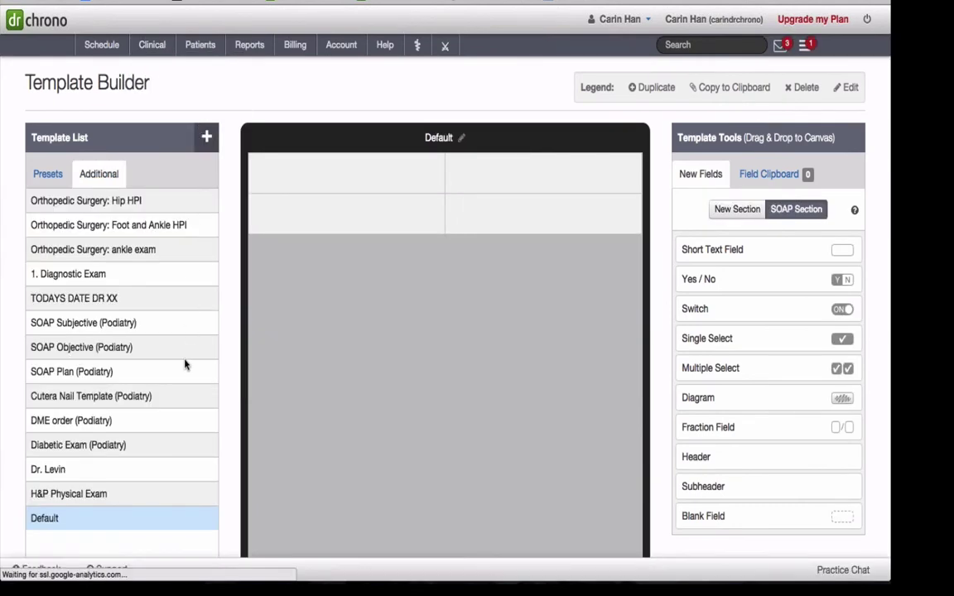
left_click(116, 275)
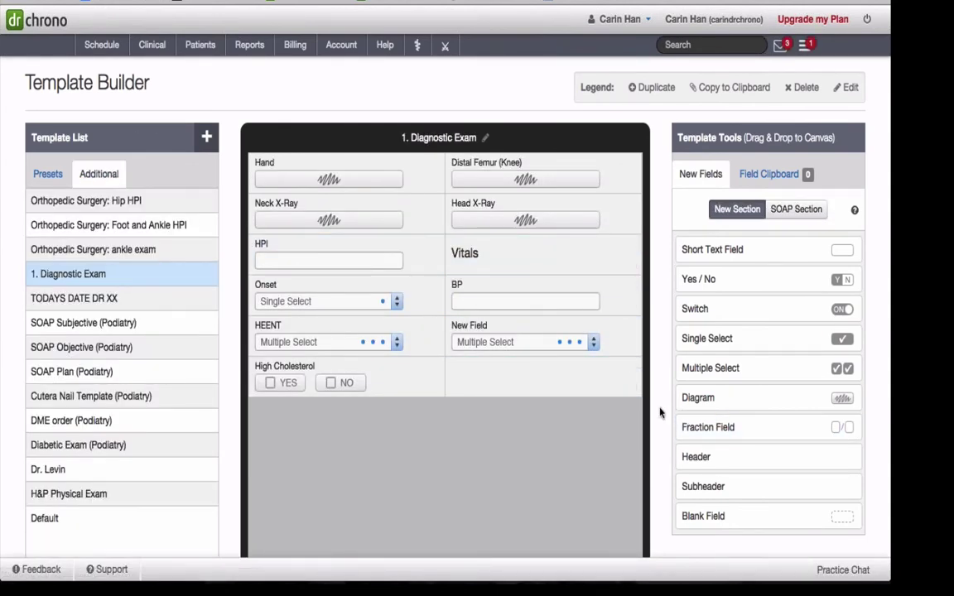
scroll(662, 405, "down", 2)
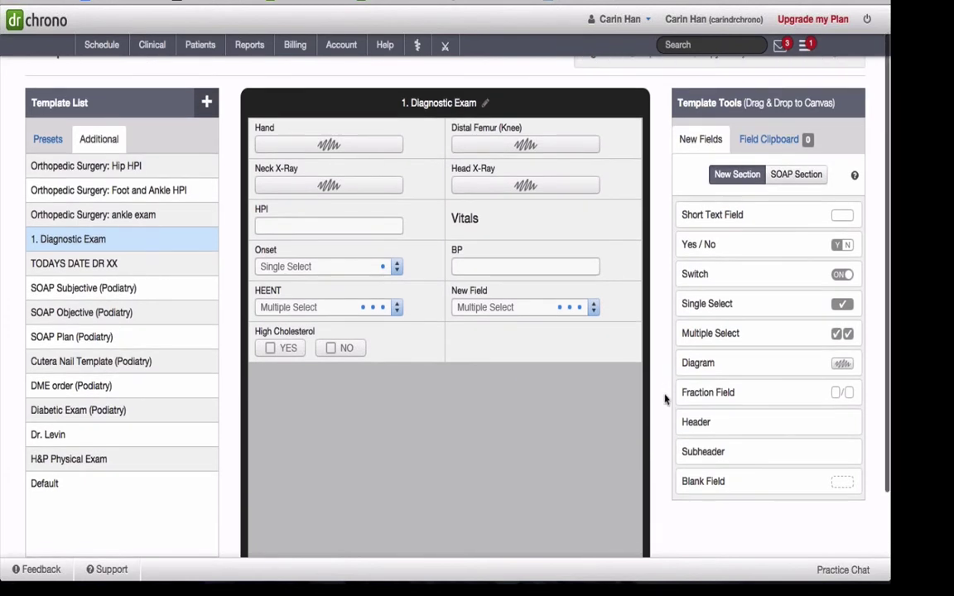
Add a diagram field below High Cholesterol labelled Head with X-ray Head Side - demo ready.jpg attached
left_click_drag(848, 364, 300, 375)
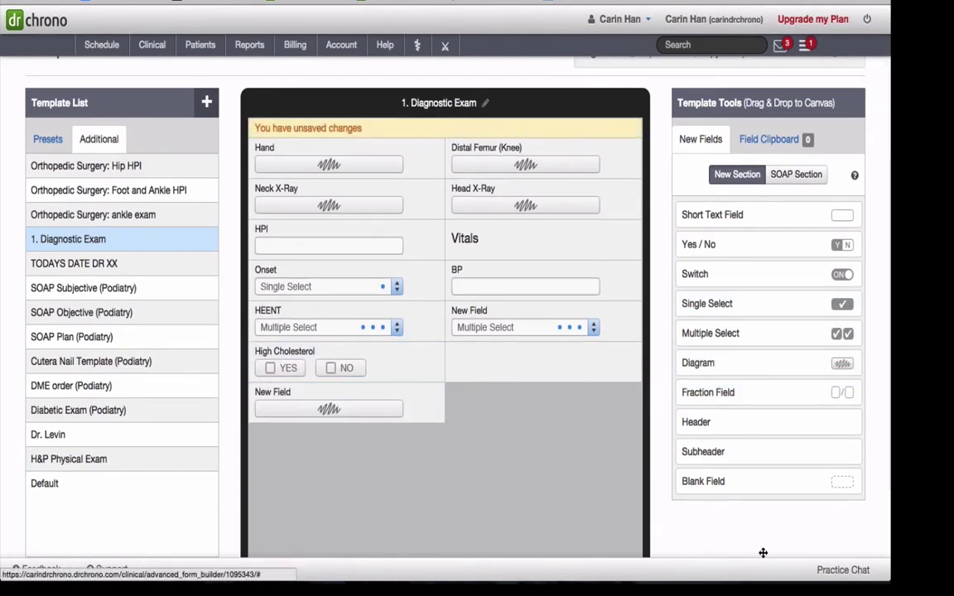
mouse_move(348, 402)
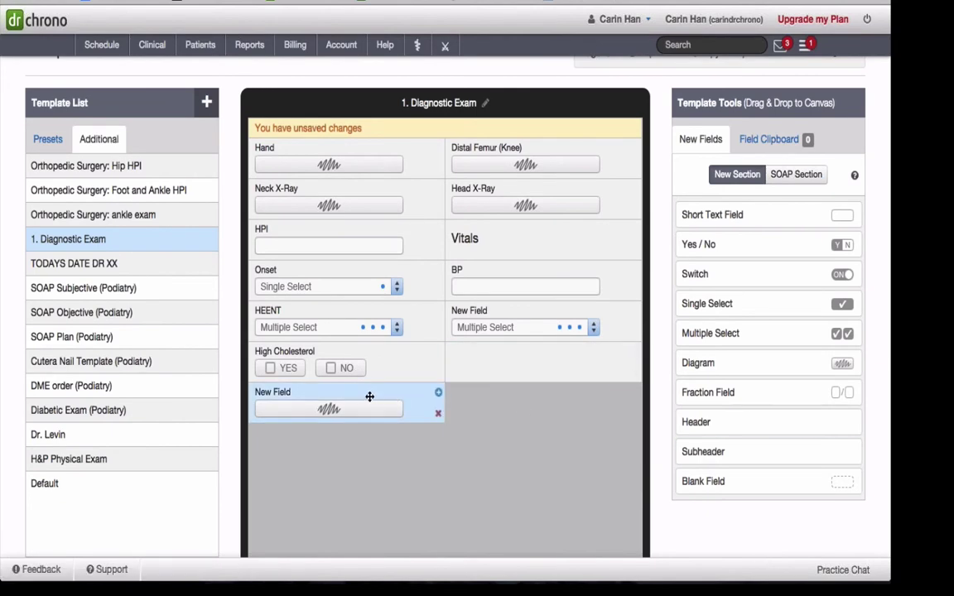
left_click(370, 397)
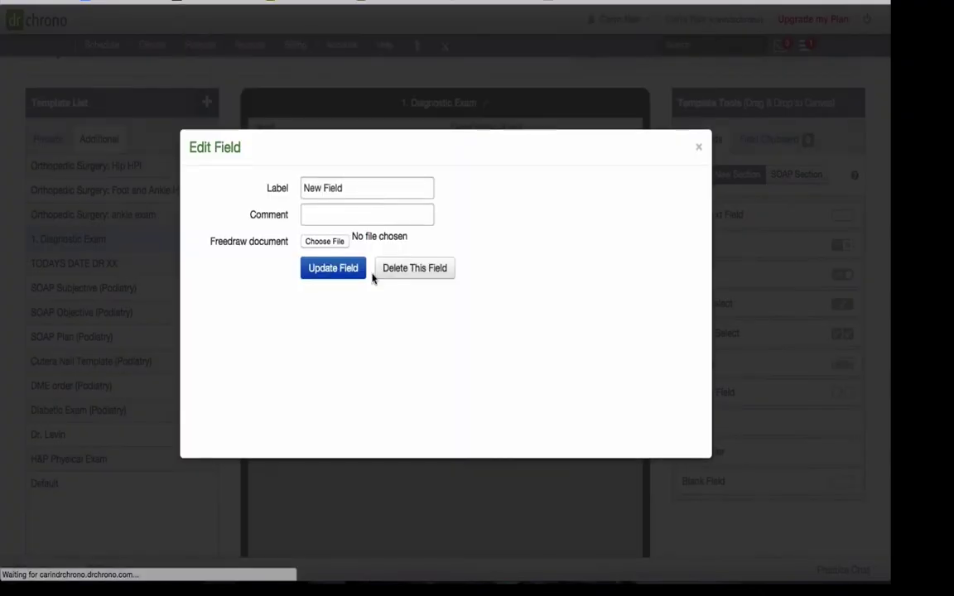
left_click_drag(359, 188, 268, 193)
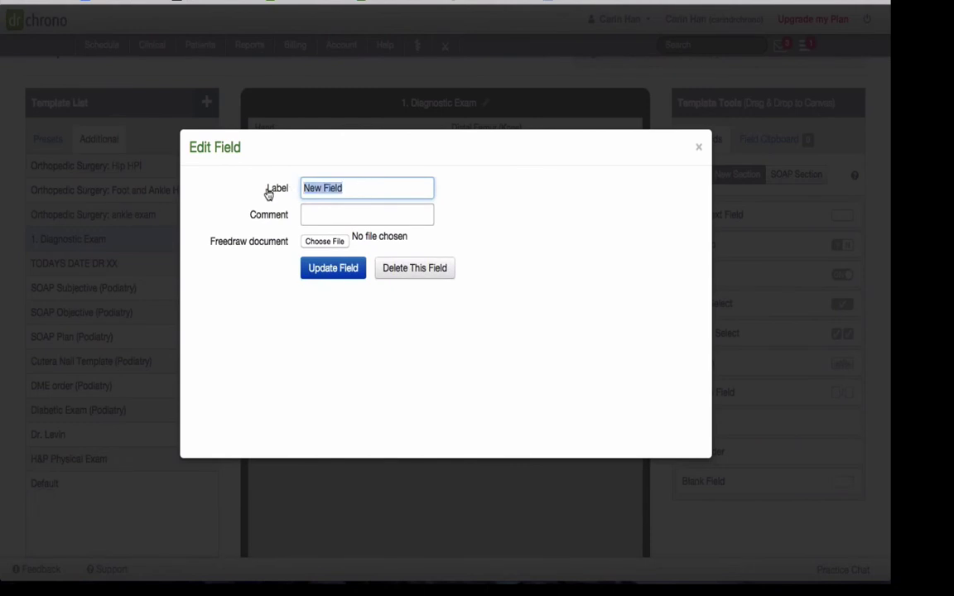
type("Head")
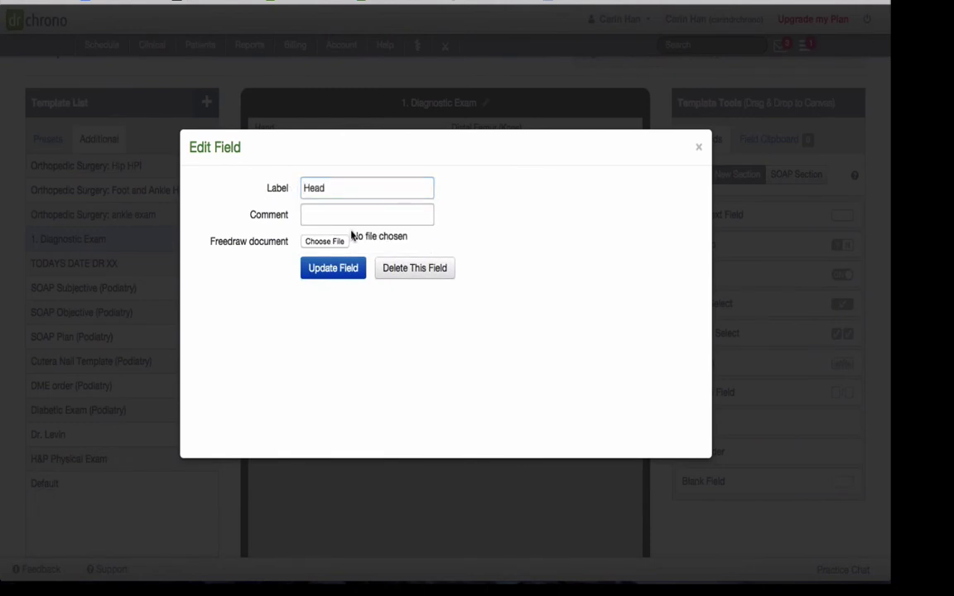
left_click(325, 241)
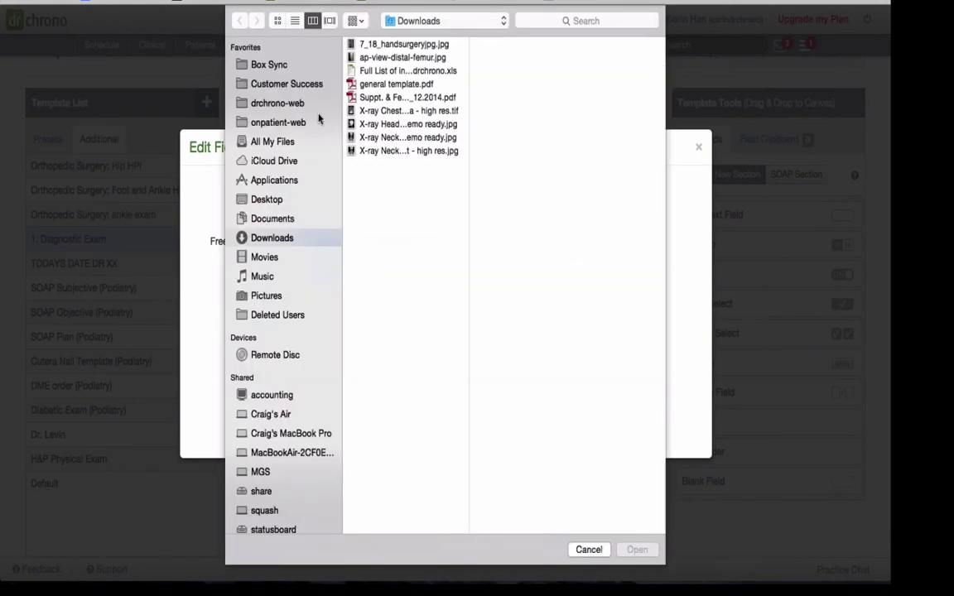
left_click(408, 124)
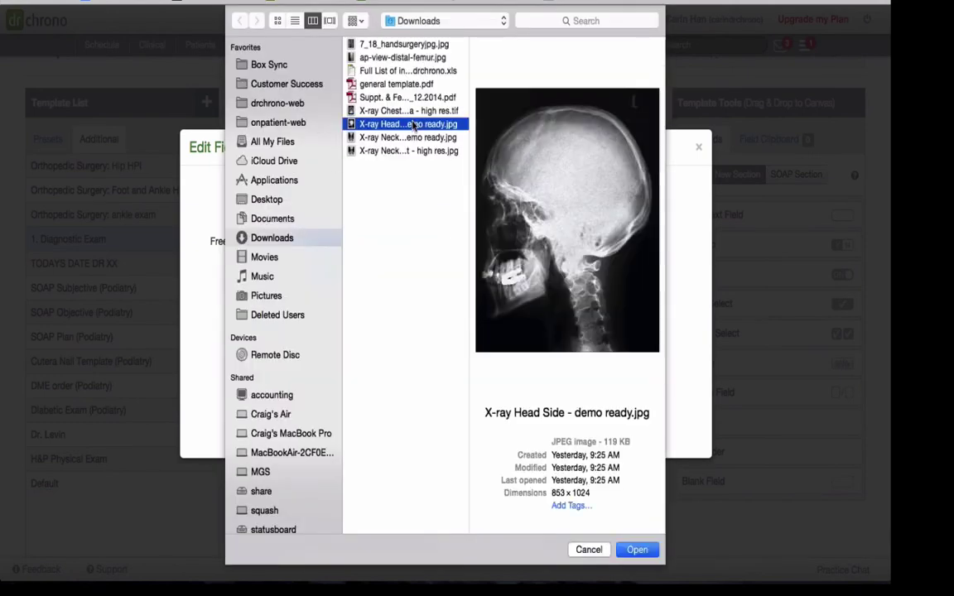
key("Return")
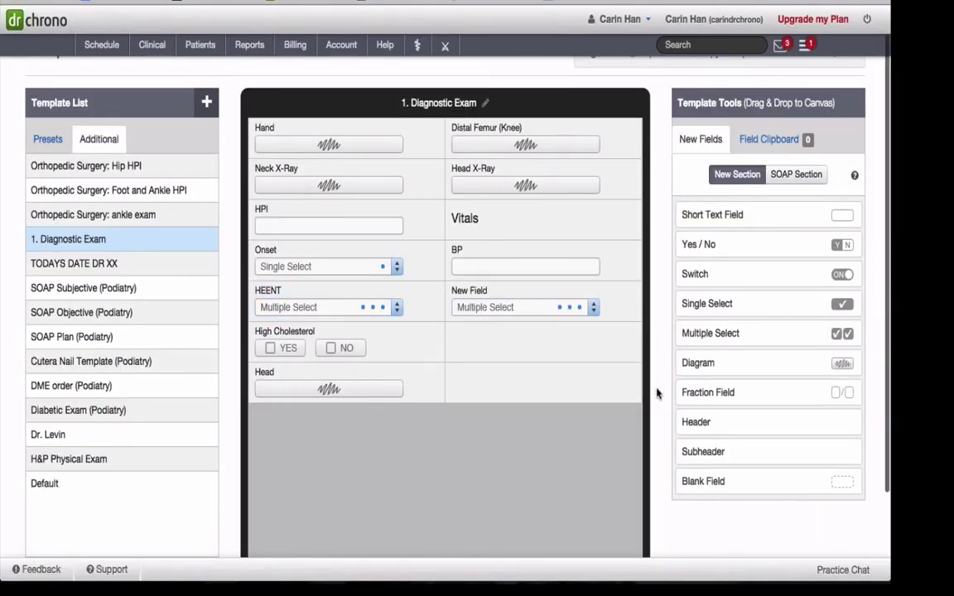
scroll(654, 381, "down", 3)
Save the Diagnostic Exam template and enter the PIN on the iPad sign-in screen
left_click(622, 544)
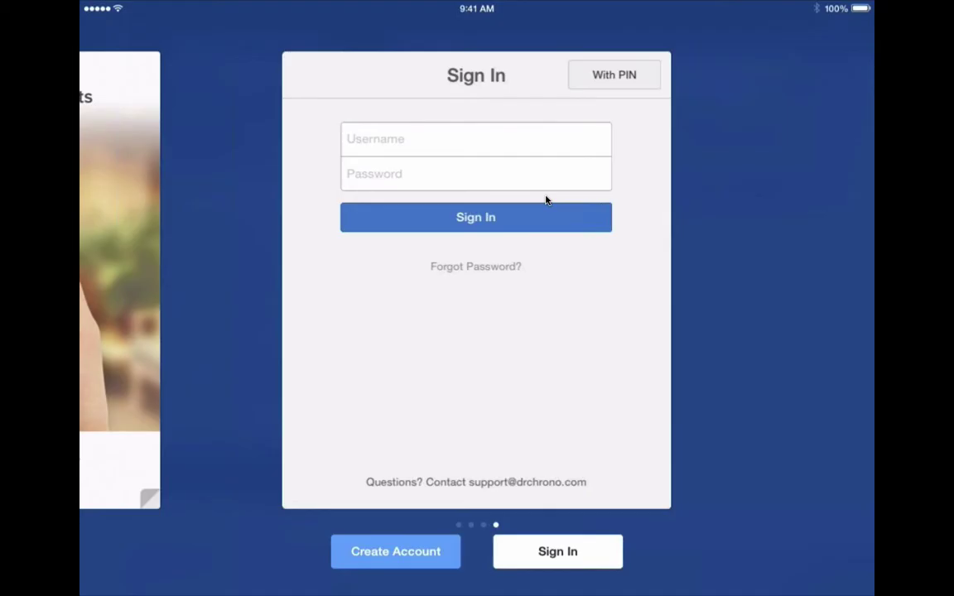
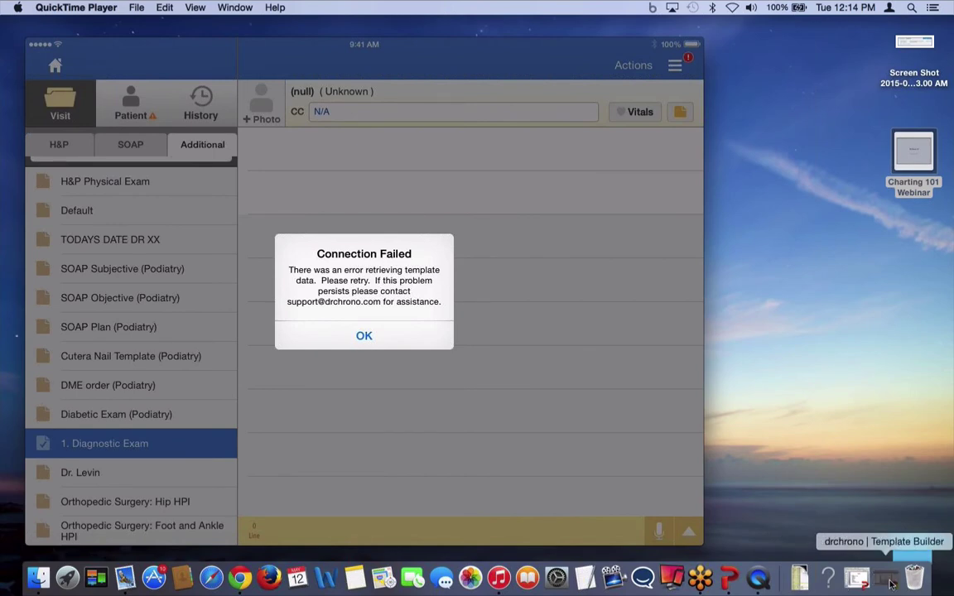
Return to the Template Builder, clear a stray text selection, and launch Charting 101 Webinar.pptx
left_click(892, 584)
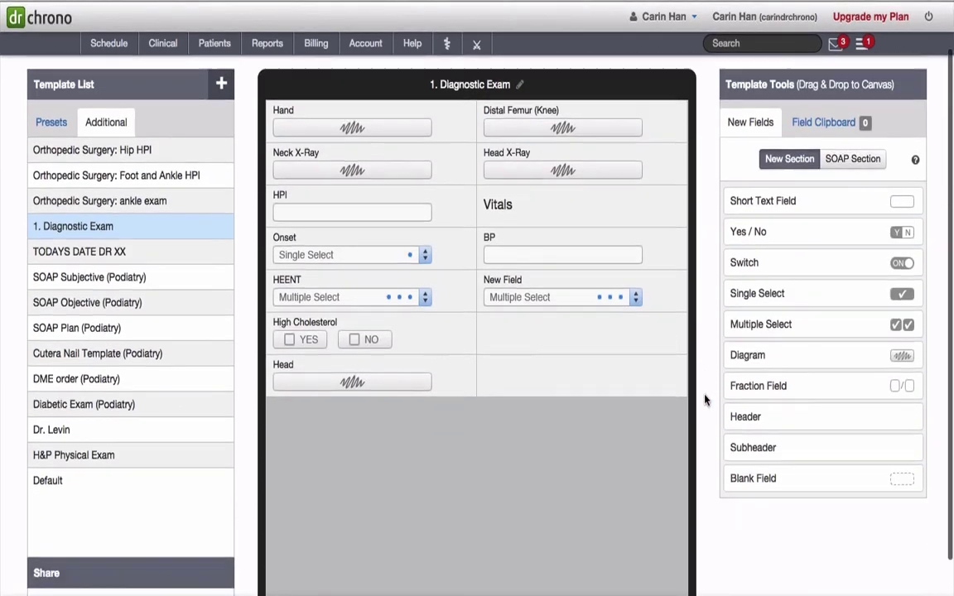
left_click_drag(705, 400, 724, 330)
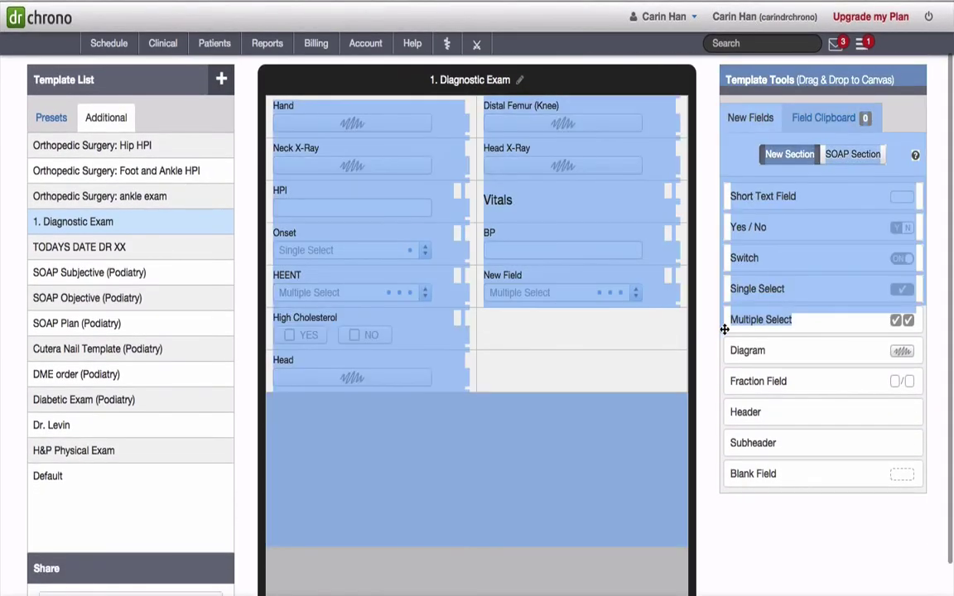
right_click(712, 385)
left_click(713, 300)
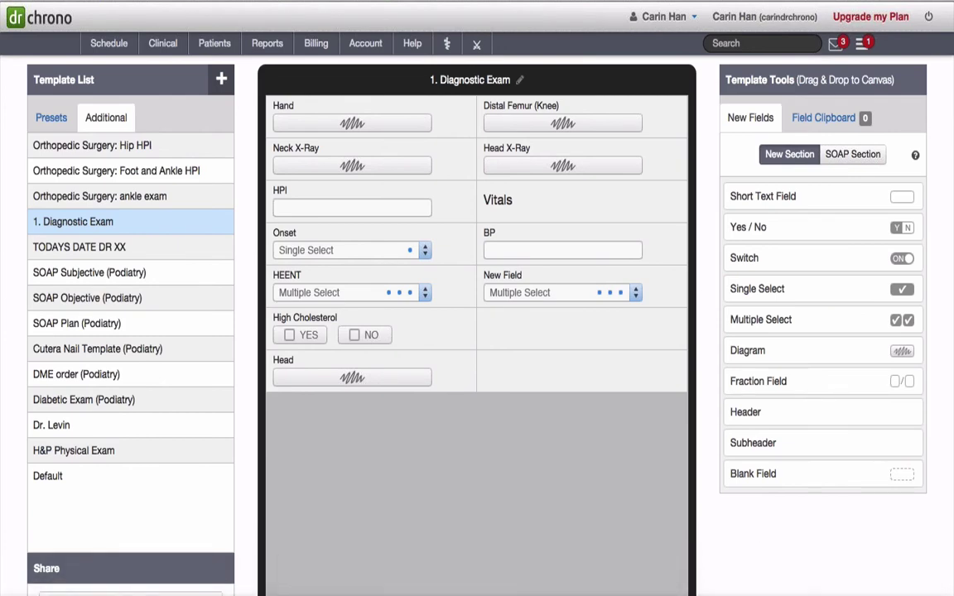
left_click(820, 584)
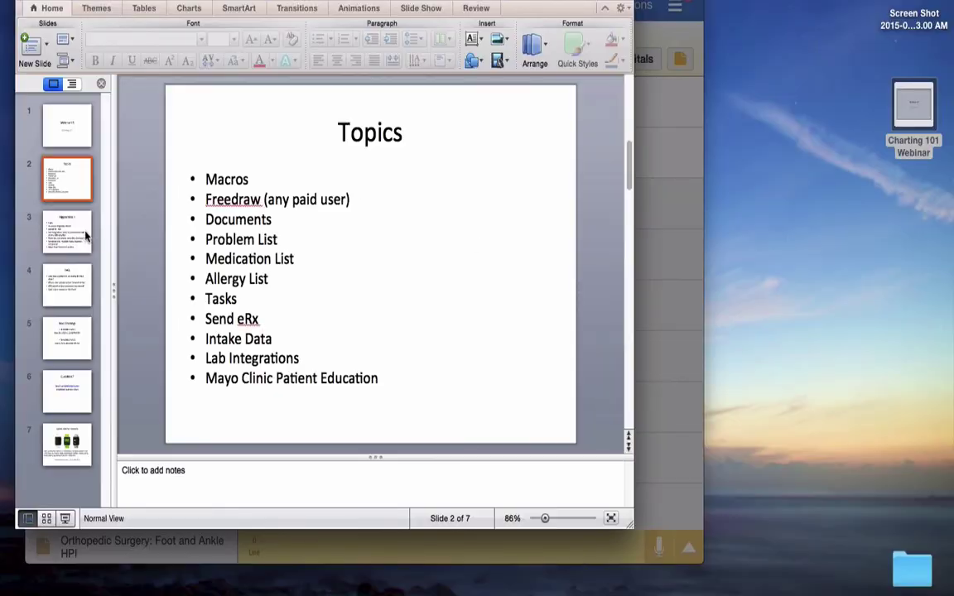
Display slide 3, the Hippocrates + feature list, in the Charting 101 Webinar deck
left_click(86, 235)
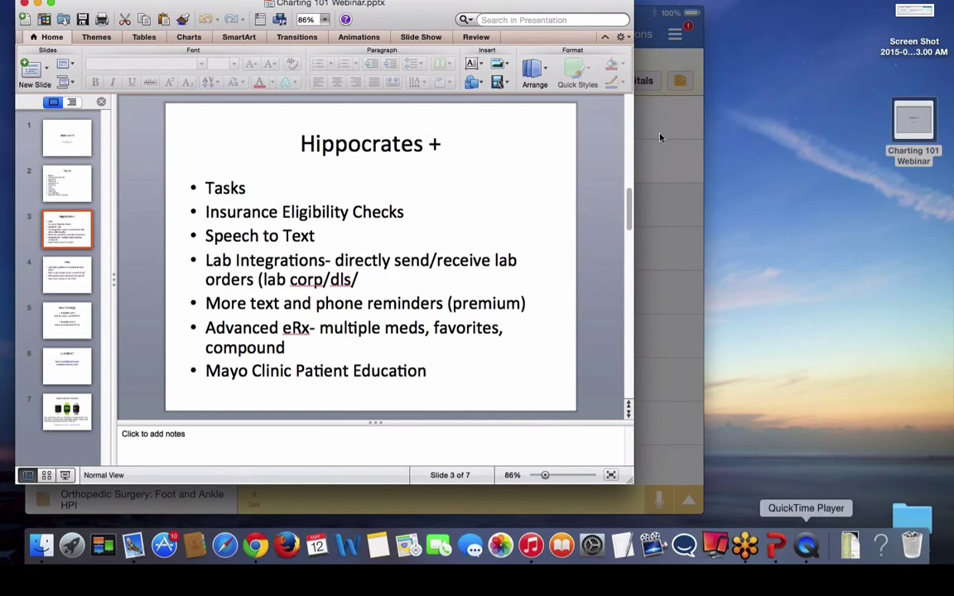
left_click(675, 18)
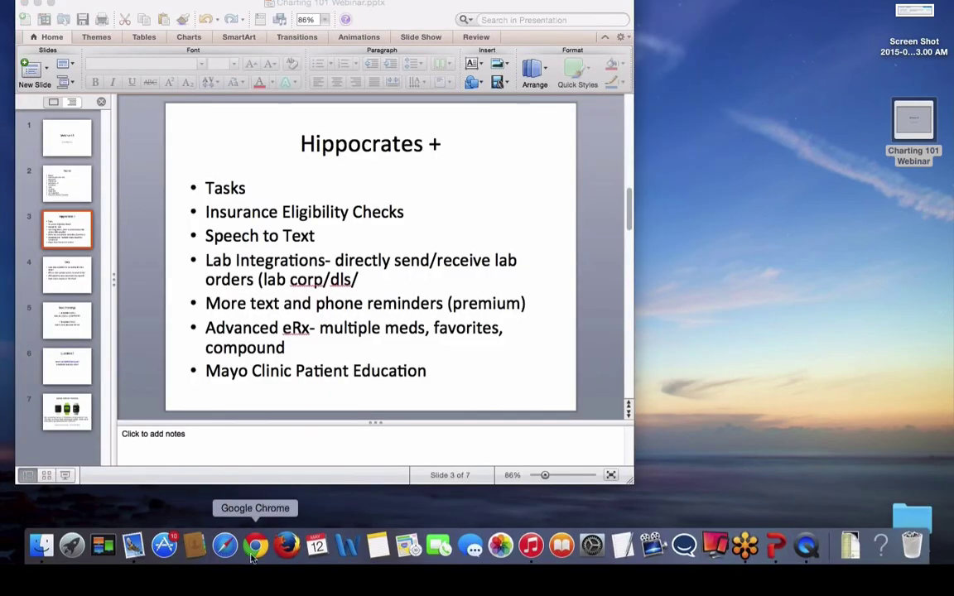
In Chrome, go to My Tasks and start a new folder with the + beside TASKS
left_click(254, 547)
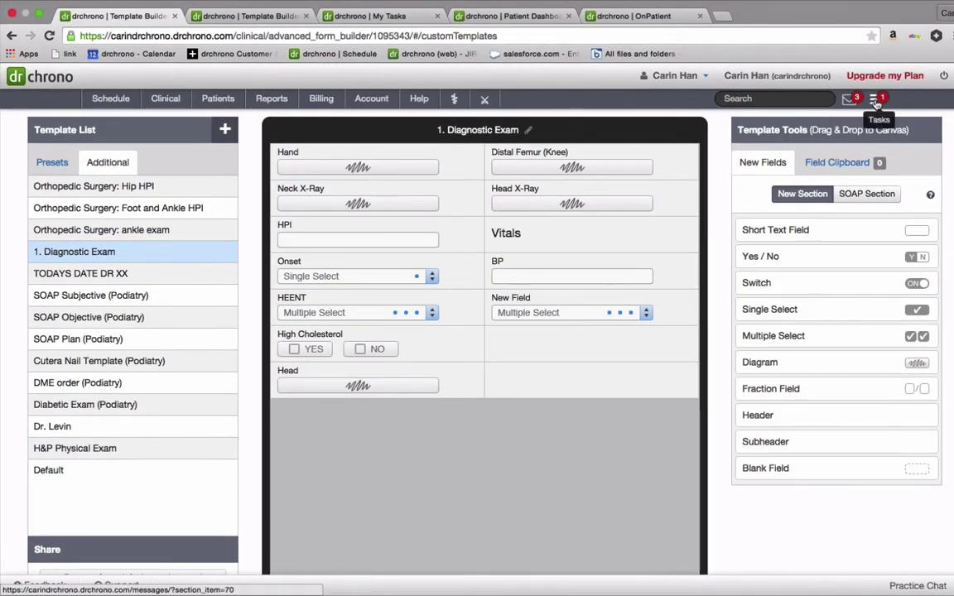
left_click(875, 100)
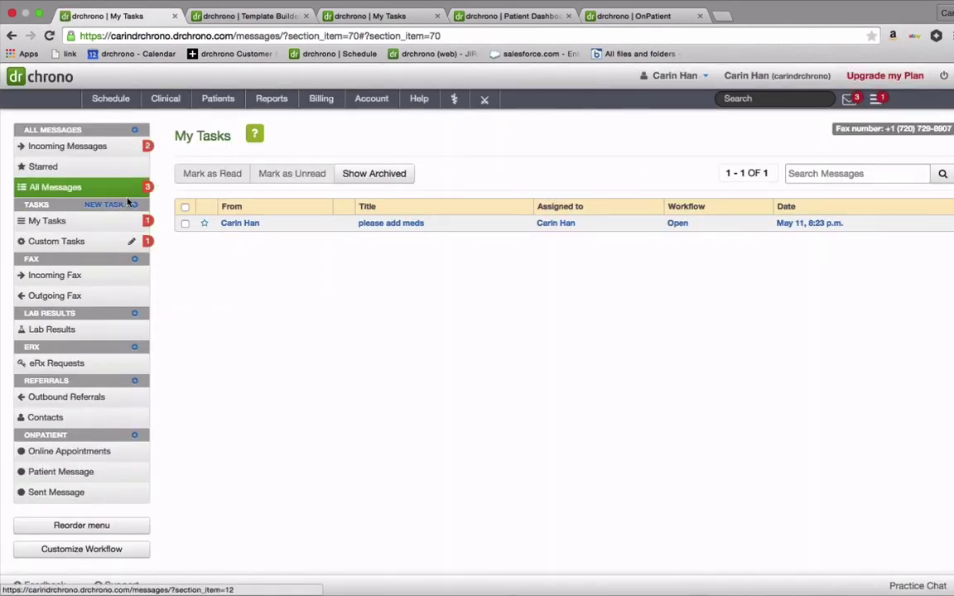
left_click(131, 241)
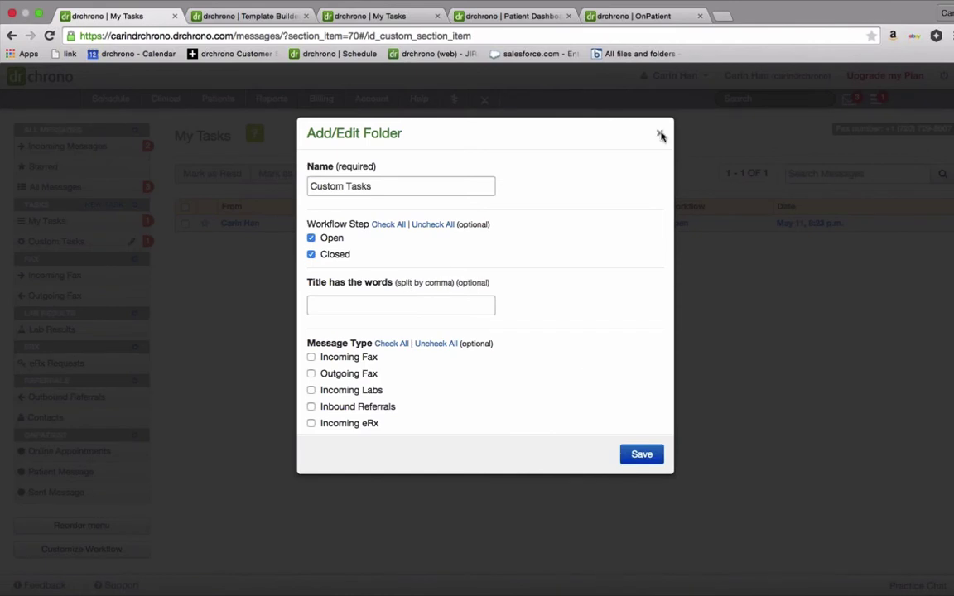
Name the folder 'Please follow about', exclude the Closed workflow step, and save it
left_click(428, 187)
left_click_drag(377, 186, 295, 184)
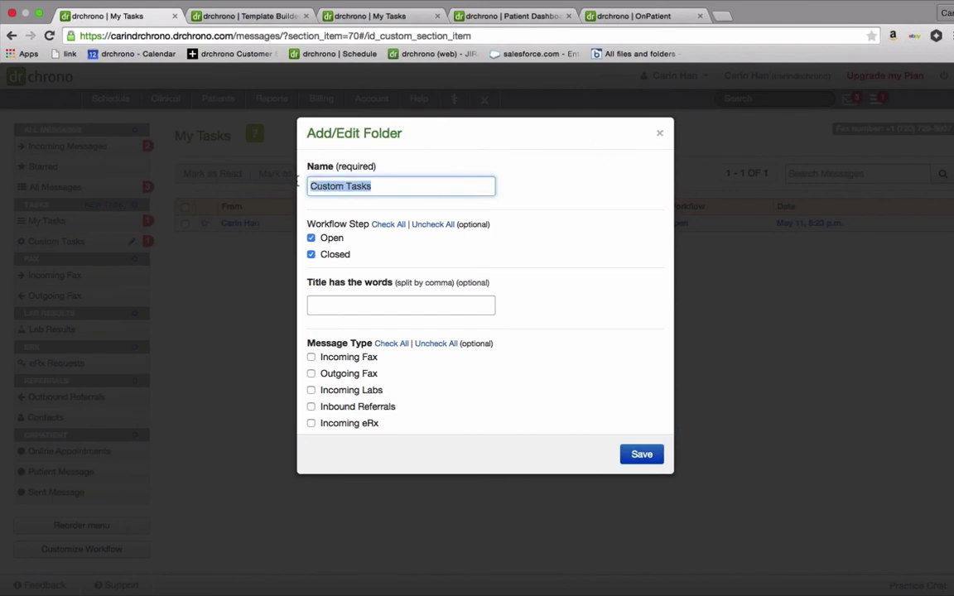
type("Please foll")
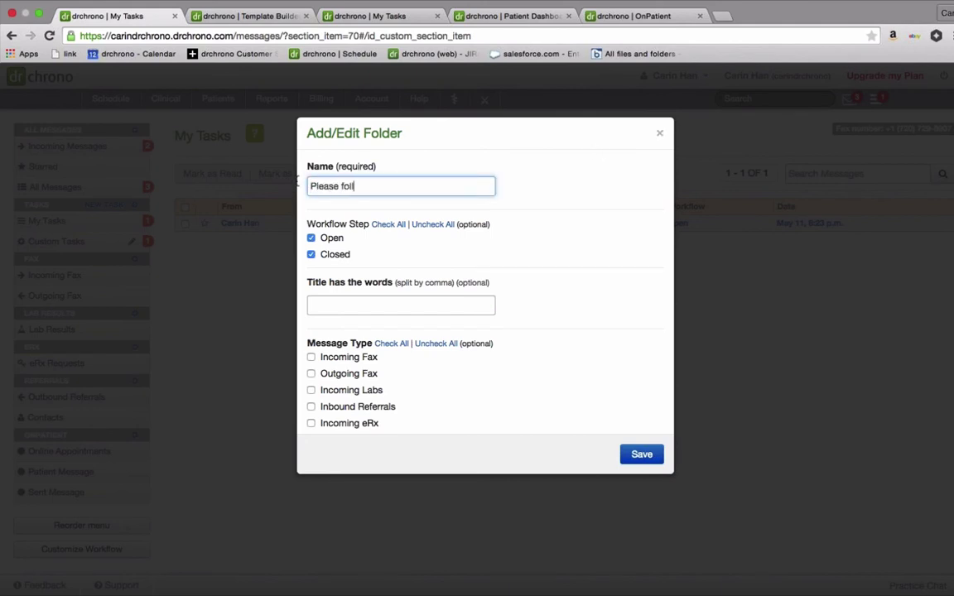
type("ow about")
left_click(310, 254)
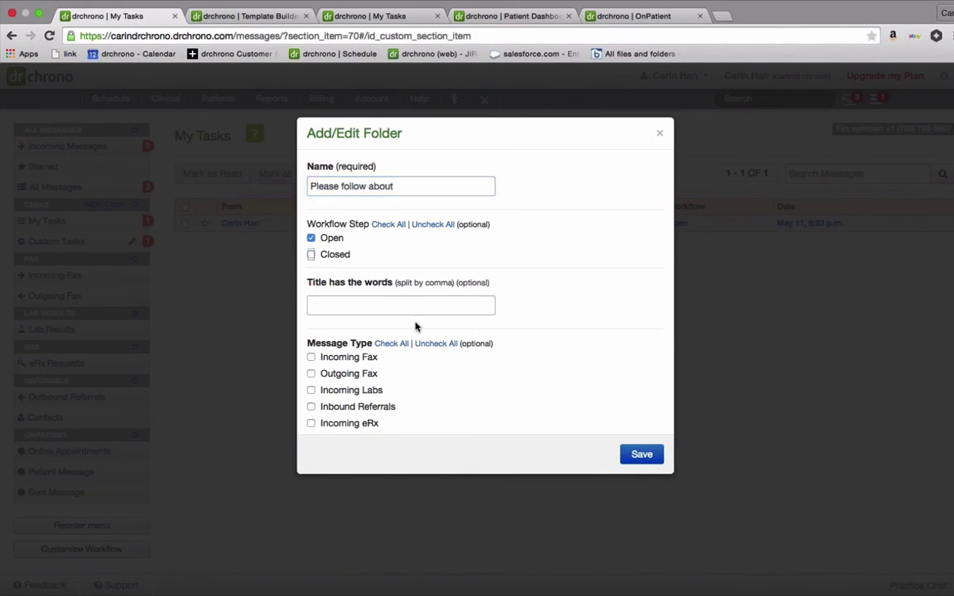
left_click(640, 454)
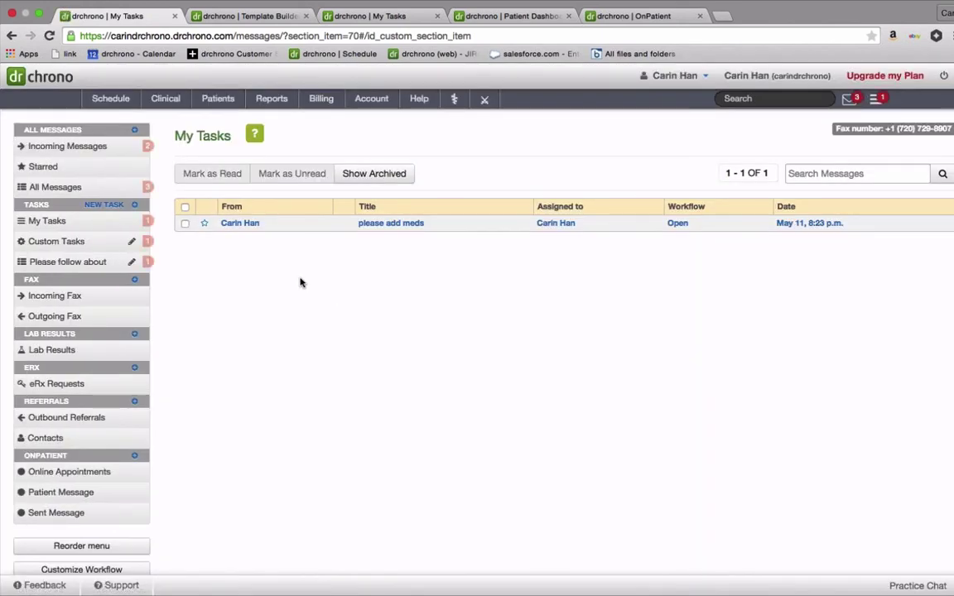
left_click(96, 222)
mouse_move(165, 99)
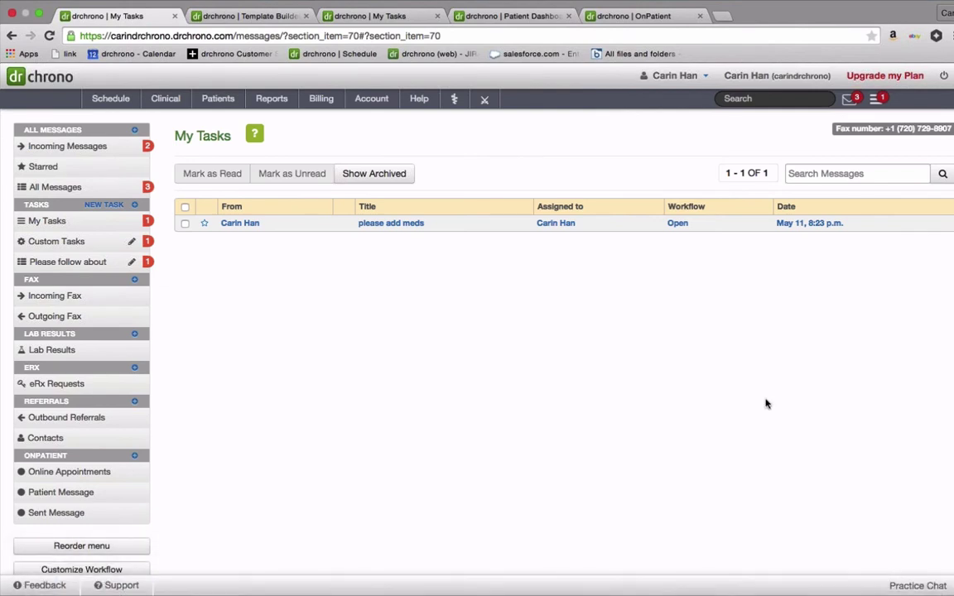
left_click(38, 29)
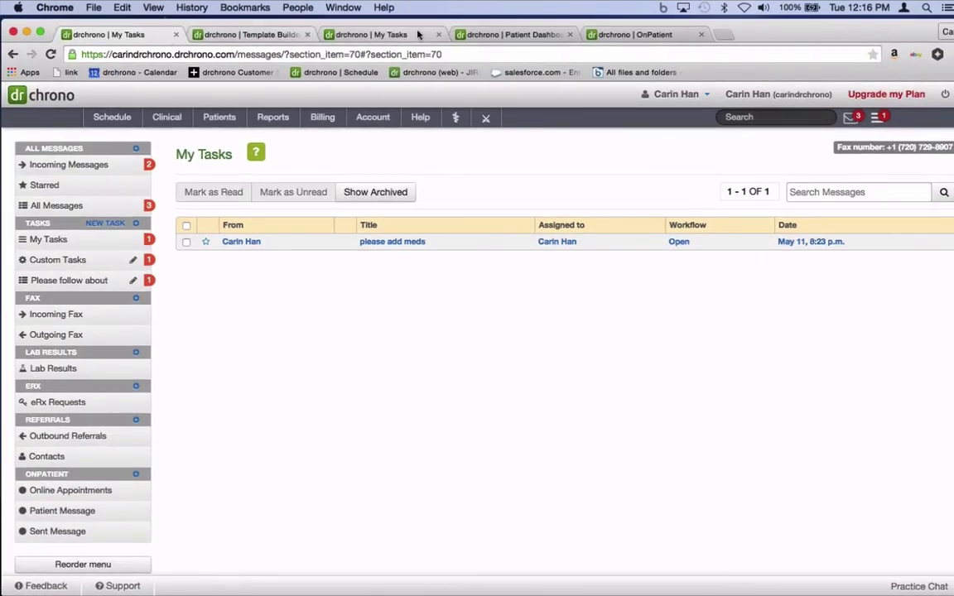
Reopen a patient's chart from the Manage your existing patients list via its Chart ID
left_click(490, 36)
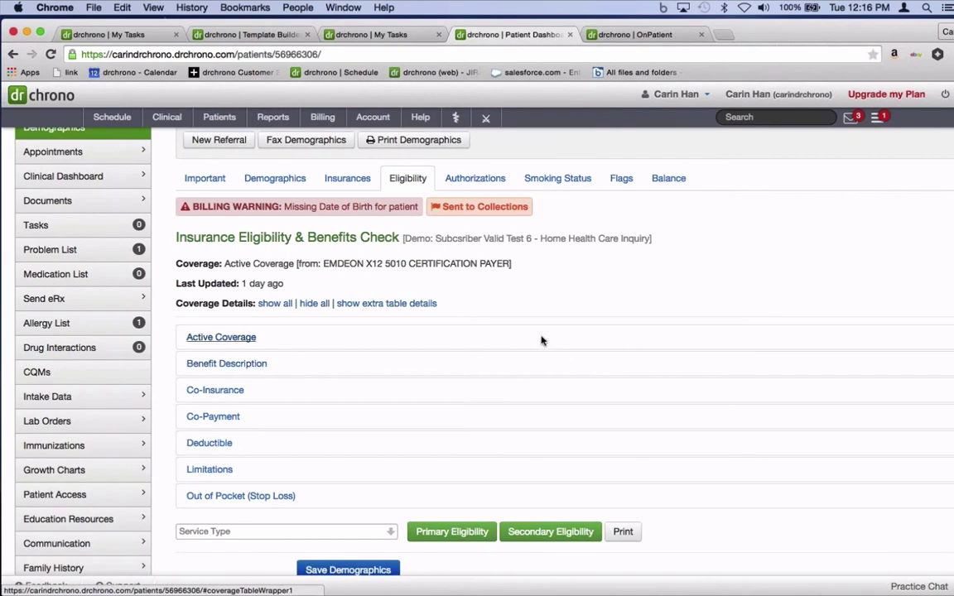
scroll(511, 284, "up", 3)
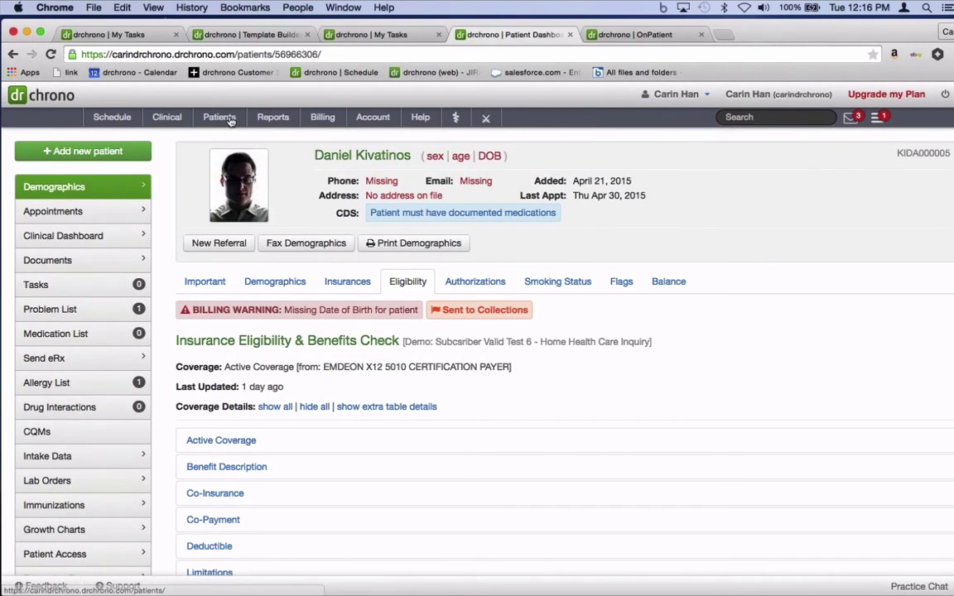
left_click(231, 155)
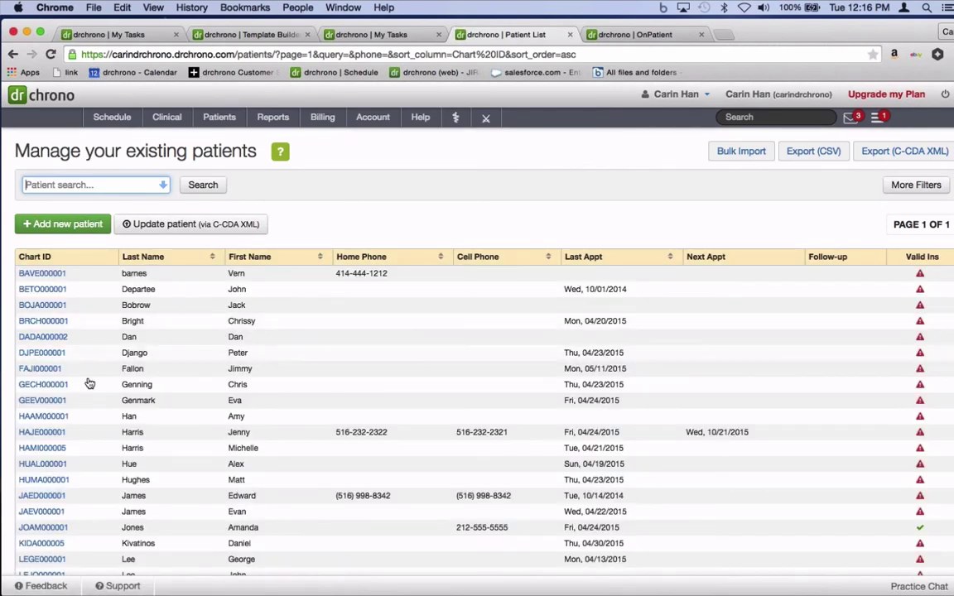
scroll(143, 433, "down", 2)
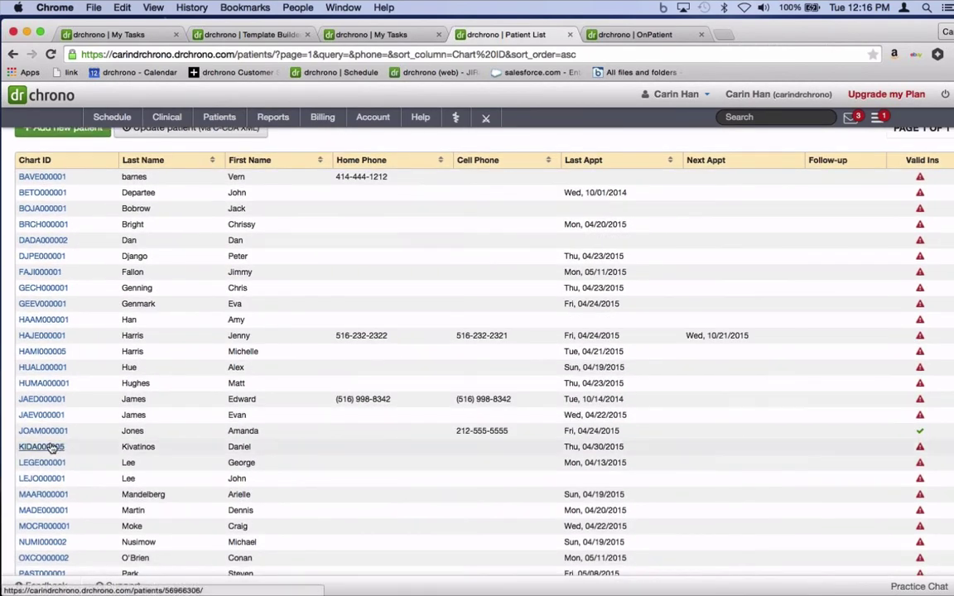
left_click(46, 451)
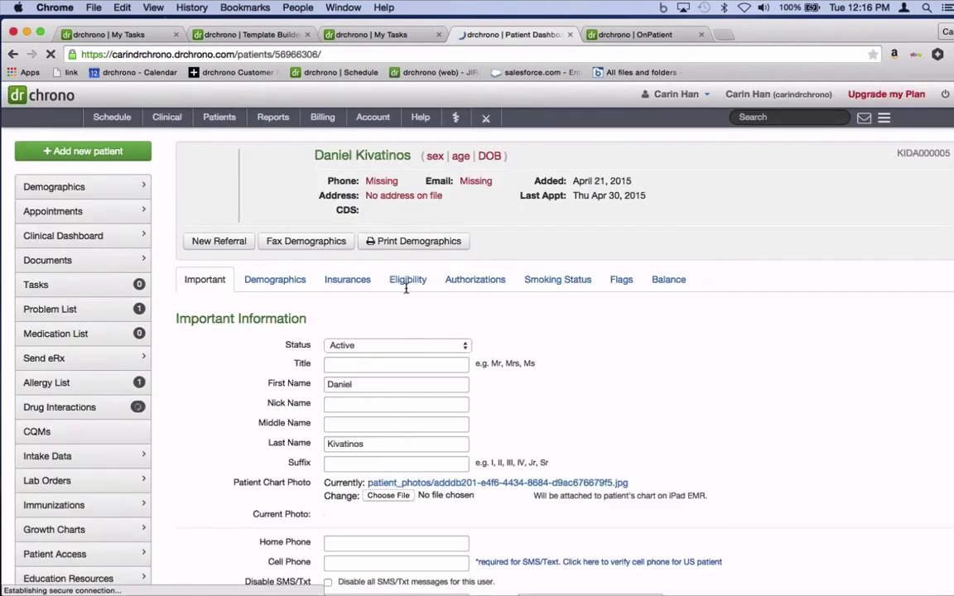
Run the patient's primary insurance eligibility check with AIDS as the service type
left_click(405, 281)
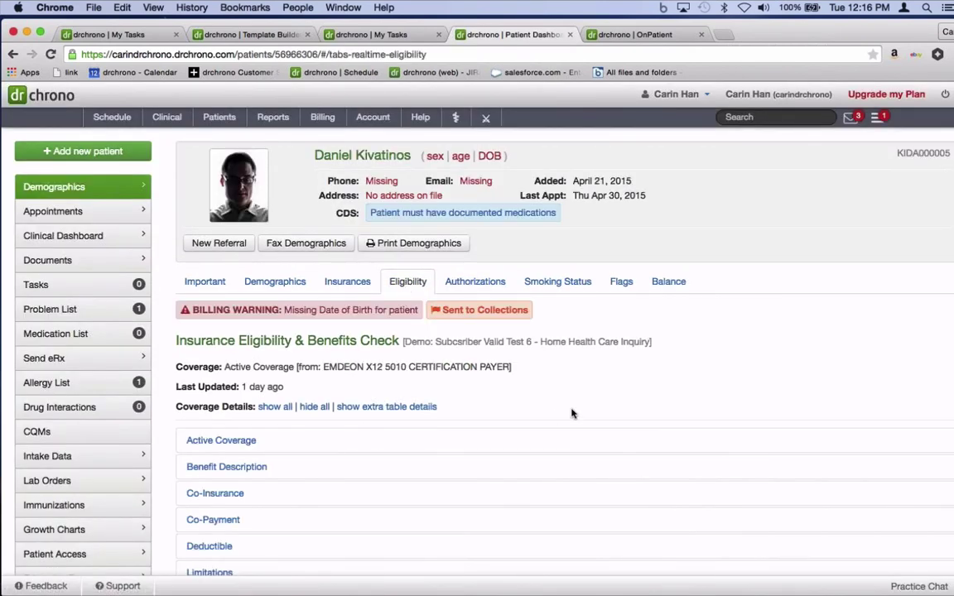
scroll(568, 413, "down", 3)
left_click(302, 509)
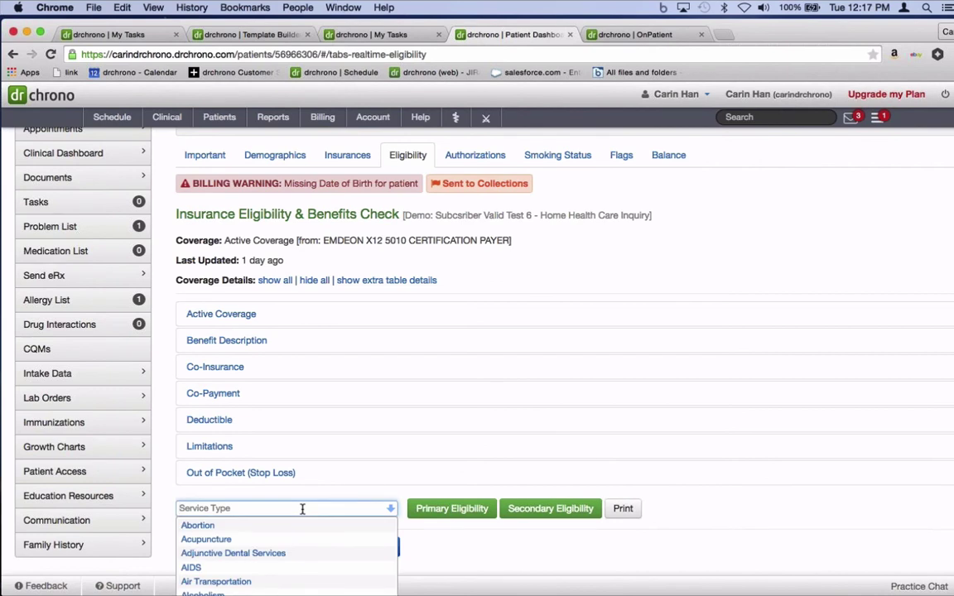
left_click(279, 568)
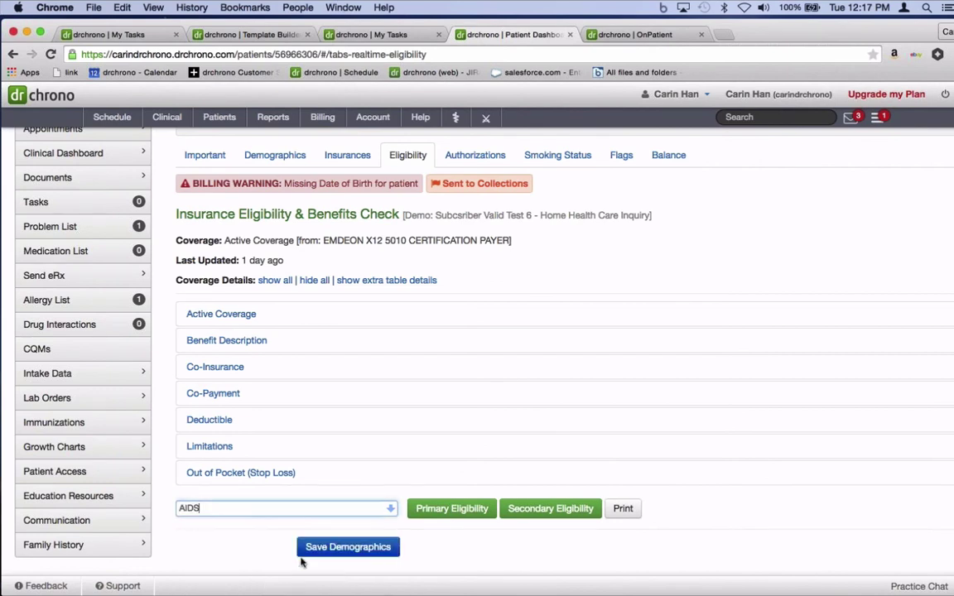
left_click(458, 515)
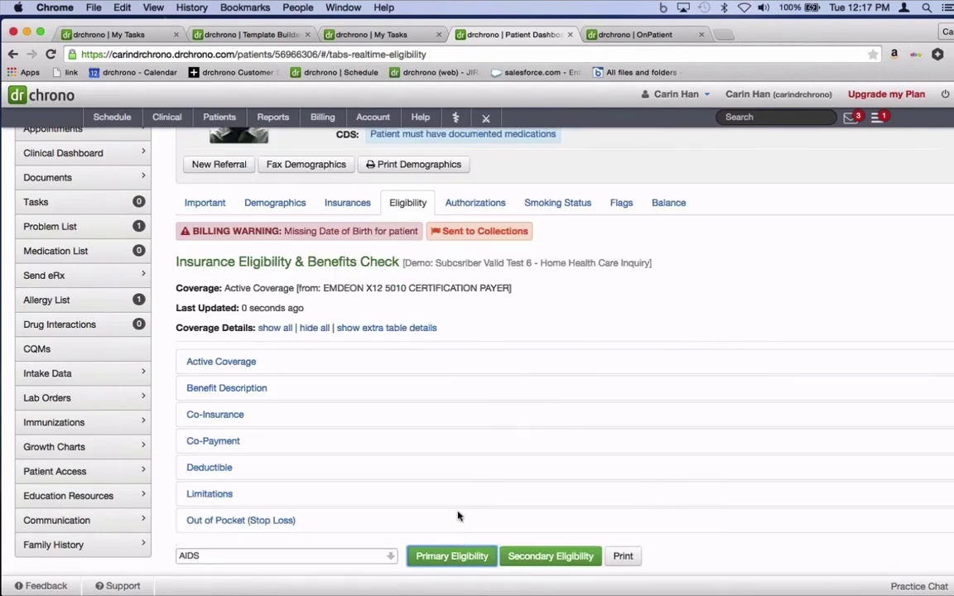
Expand all coverage detail tables and review the primary coverage details
left_click(314, 329)
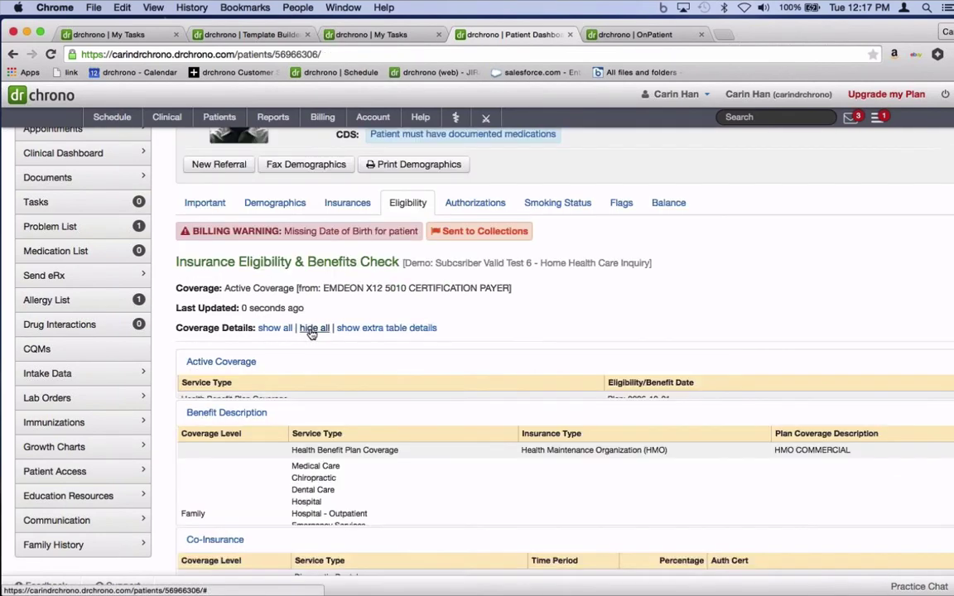
scroll(406, 435, "down", 2)
left_click_drag(407, 434, 440, 362)
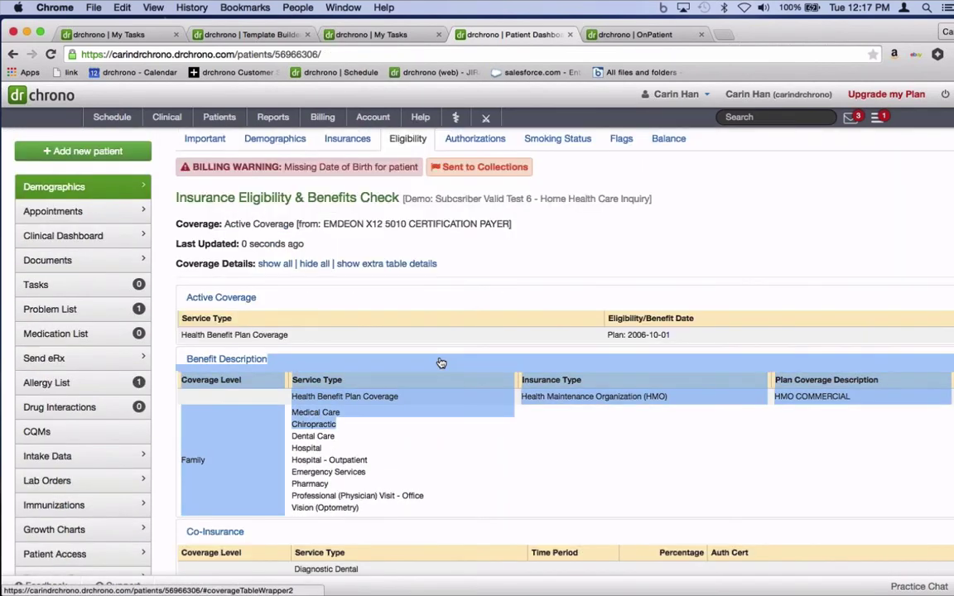
left_click(436, 431)
scroll(437, 435, "down", 5)
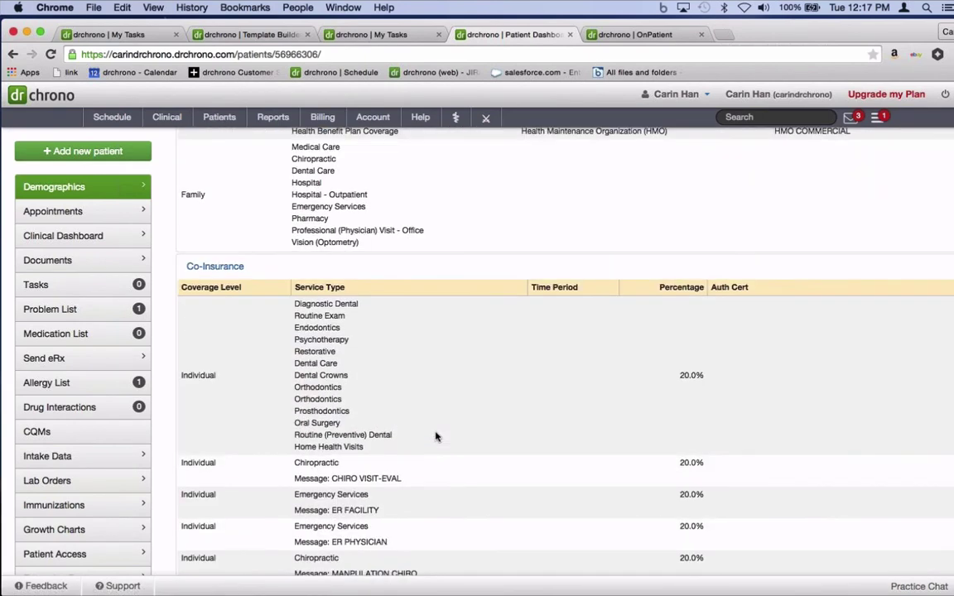
scroll(437, 437, "down", 2)
scroll(437, 436, "down", 8)
scroll(437, 436, "down", 5)
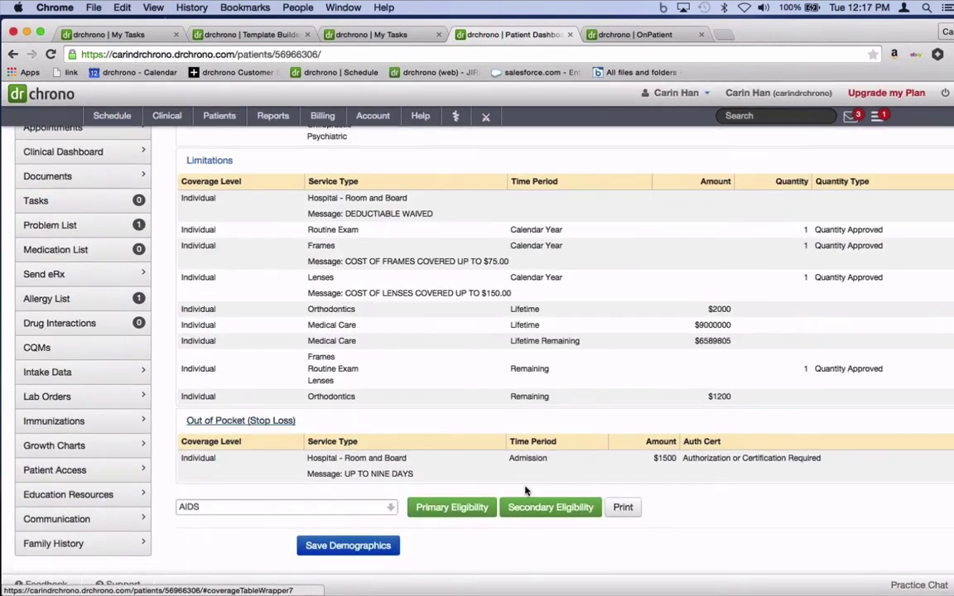
Run the secondary insurance eligibility check, leaving the service type unchanged
left_click(536, 510)
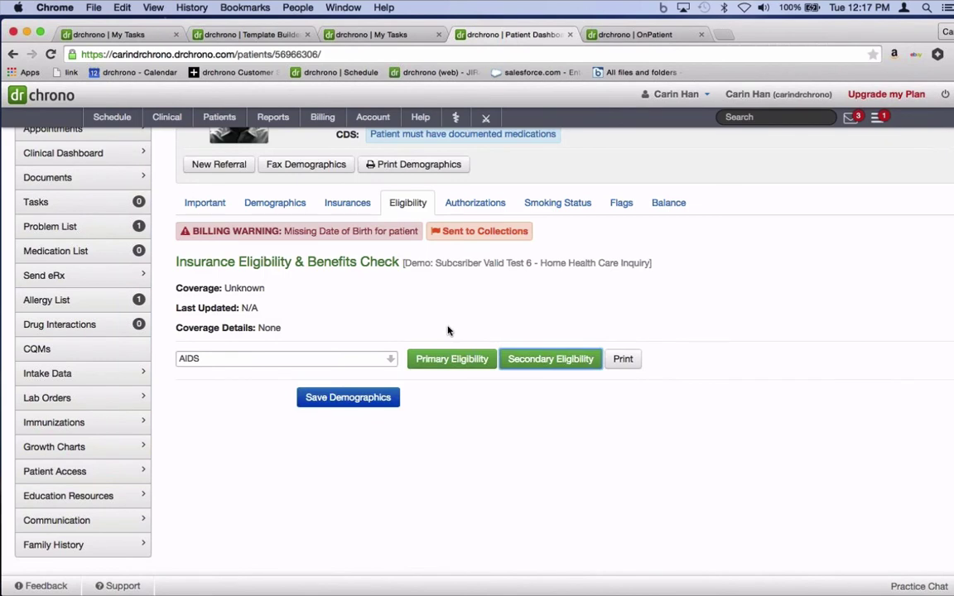
left_click(366, 358)
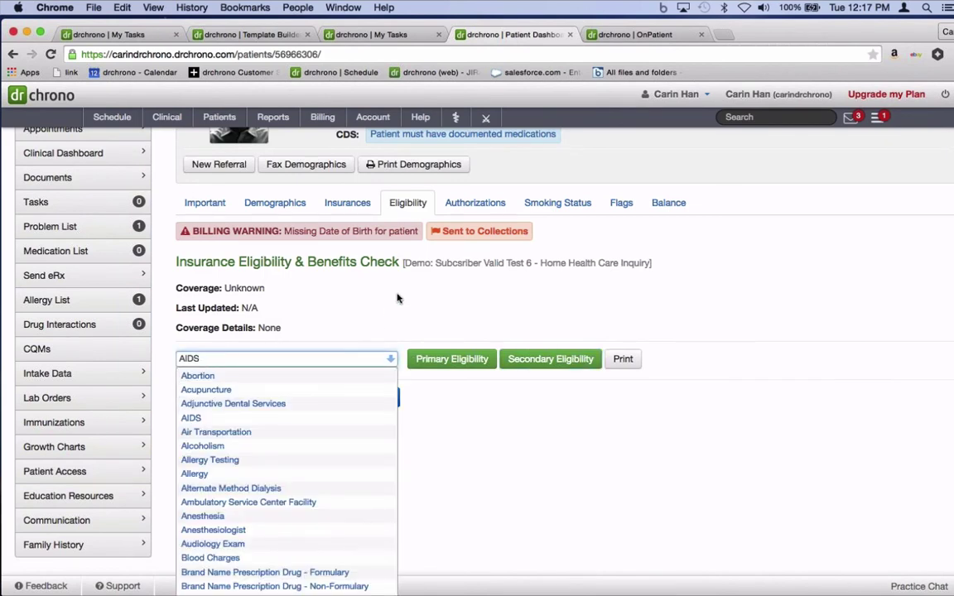
left_click(474, 160)
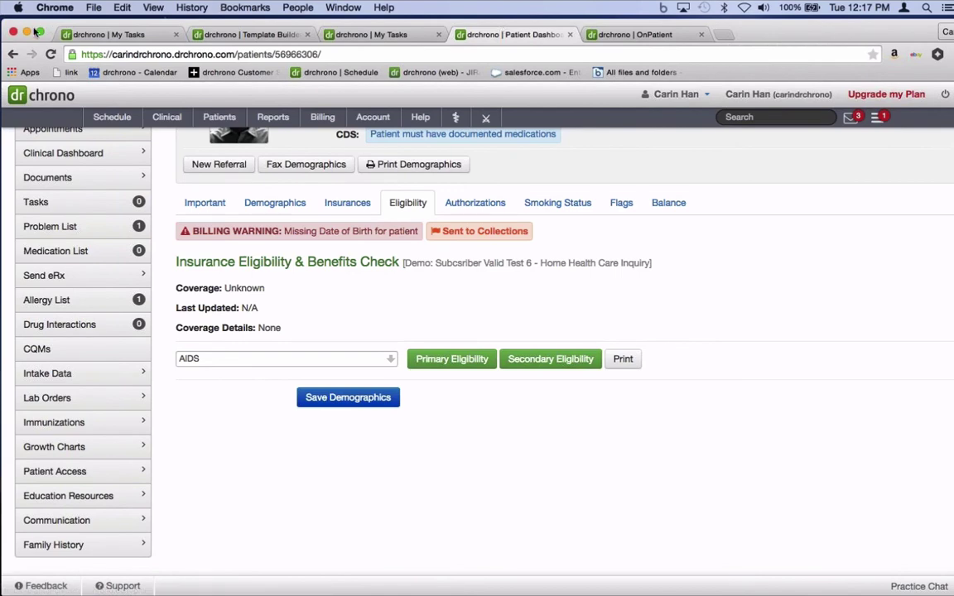
left_click(26, 31)
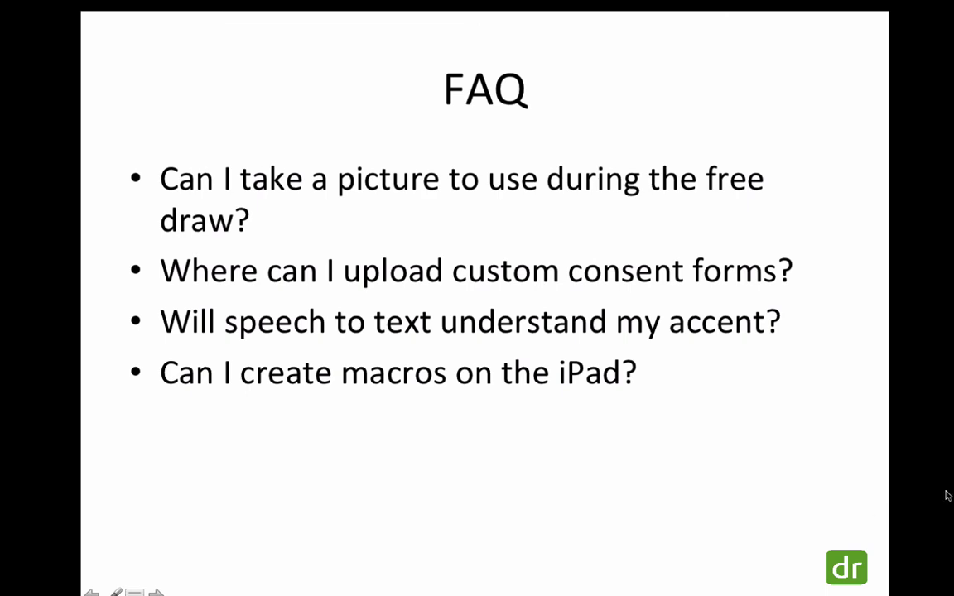
End the FAQ slideshow and return to editing the Charting 101 Webinar deck
key("Escape")
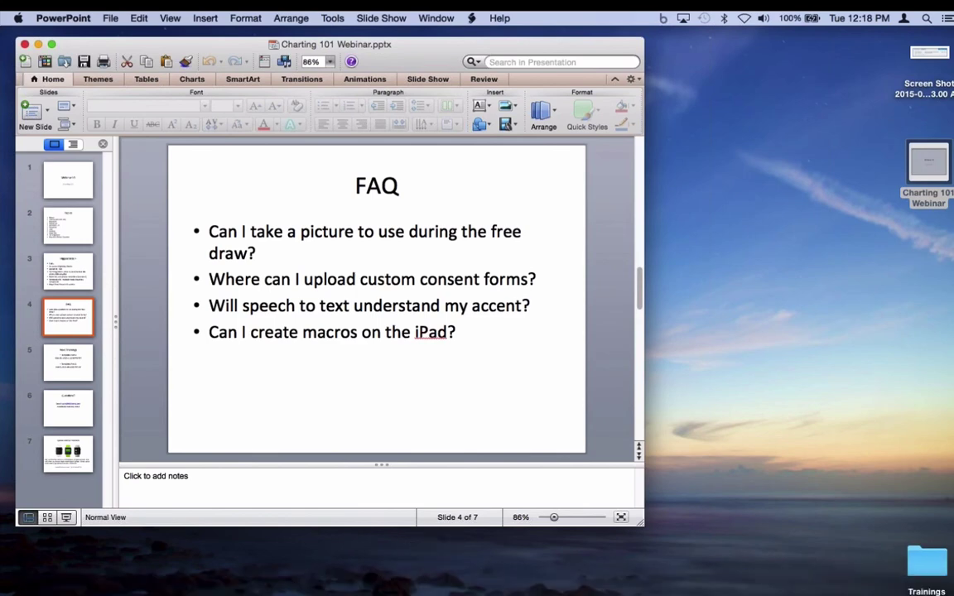
Bring Chrome back and scroll the OnPatient page to the Add a Custom Consent Form section
left_click(251, 580)
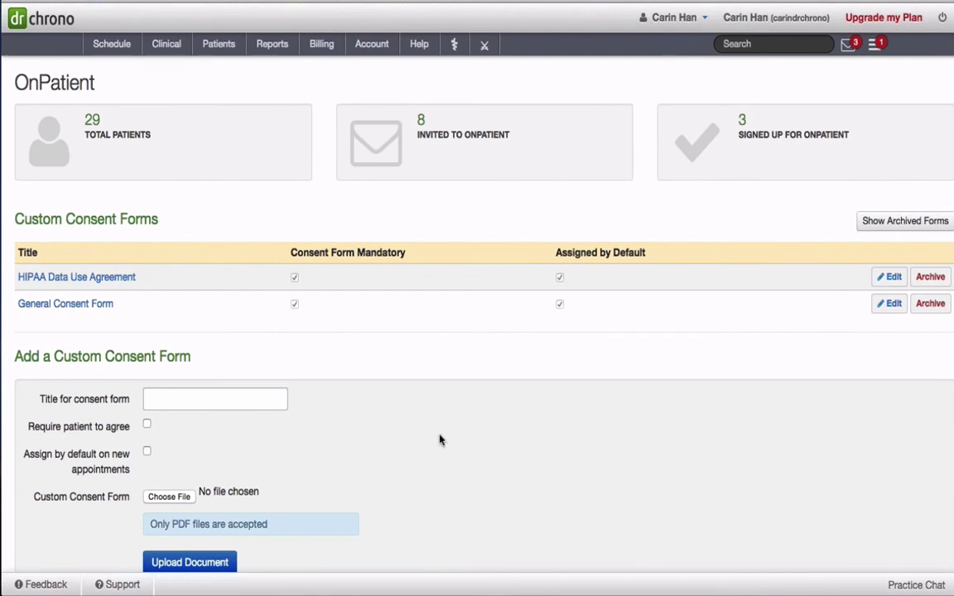
scroll(464, 419, "down", 1)
scroll(479, 404, "down", 1)
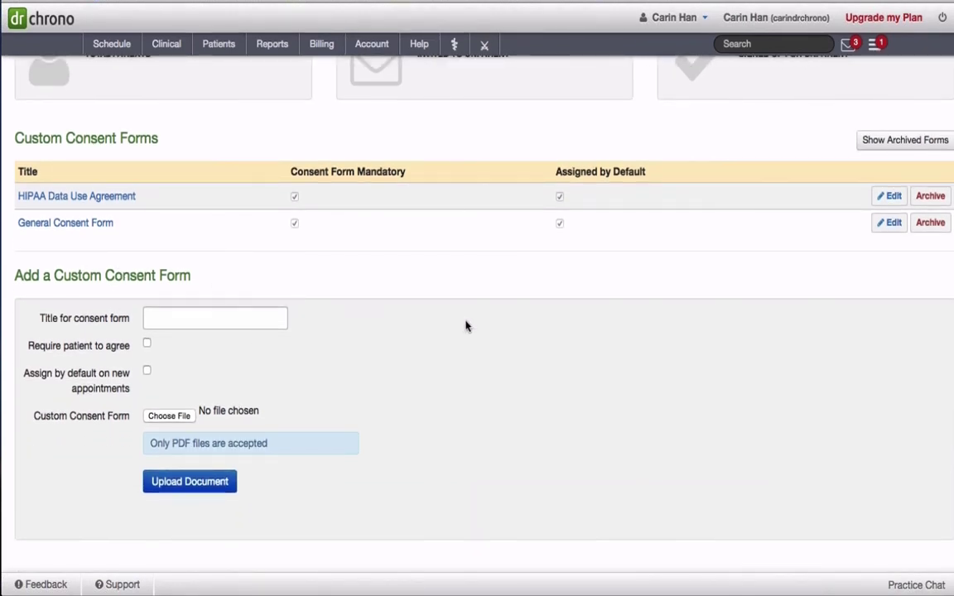
scroll(537, 347, "up", 2)
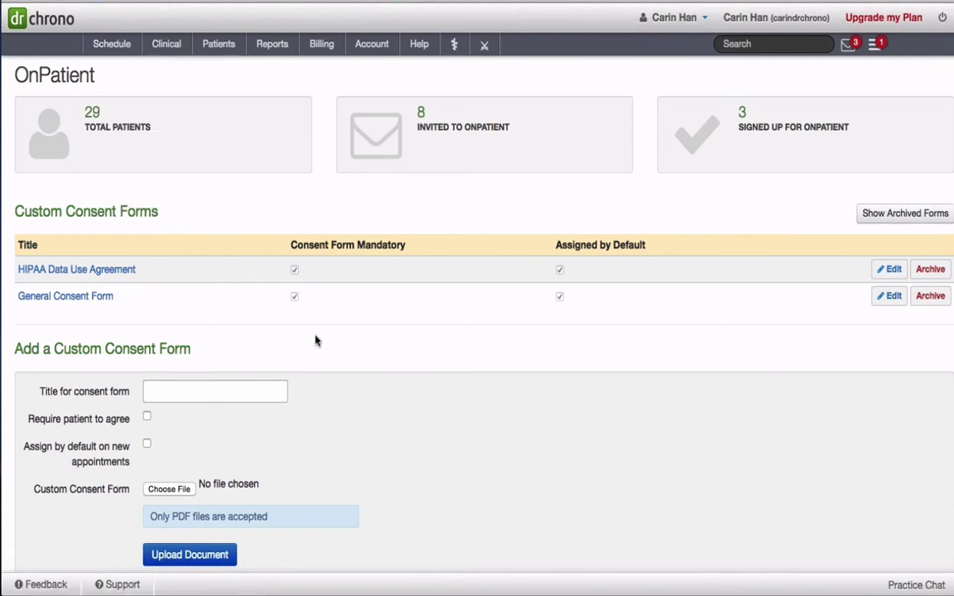
Upload Suppt. & Feedback Guide_12.2014.pdf as 'Custom Consent Form', mandatory and assigned by default
left_click(169, 488)
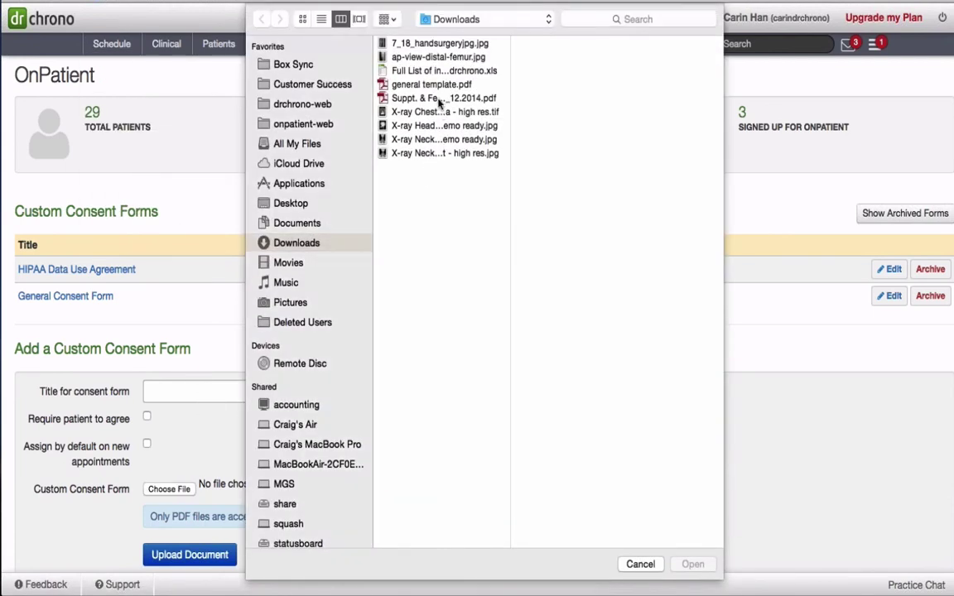
left_click(441, 97)
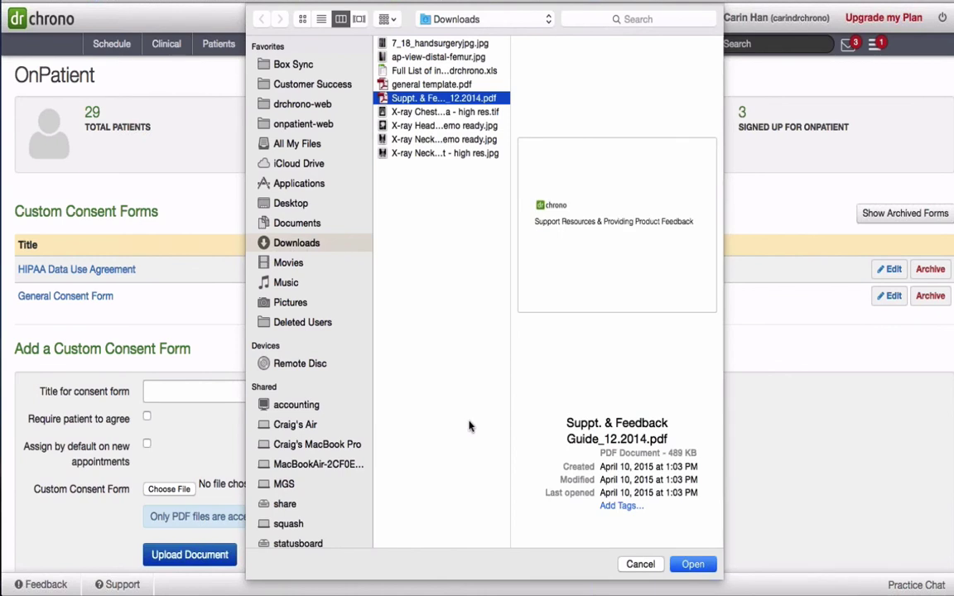
left_click(694, 565)
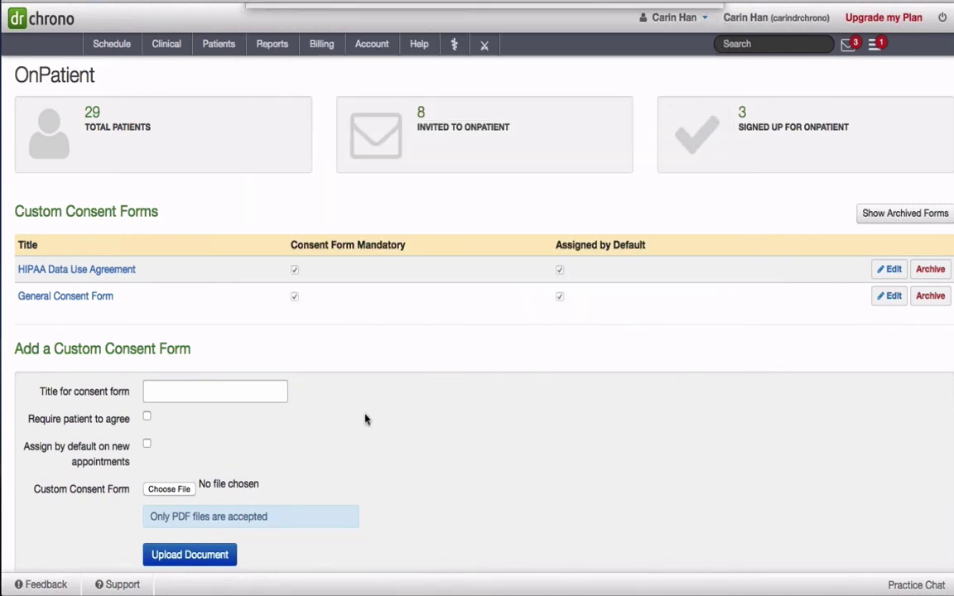
left_click(242, 390)
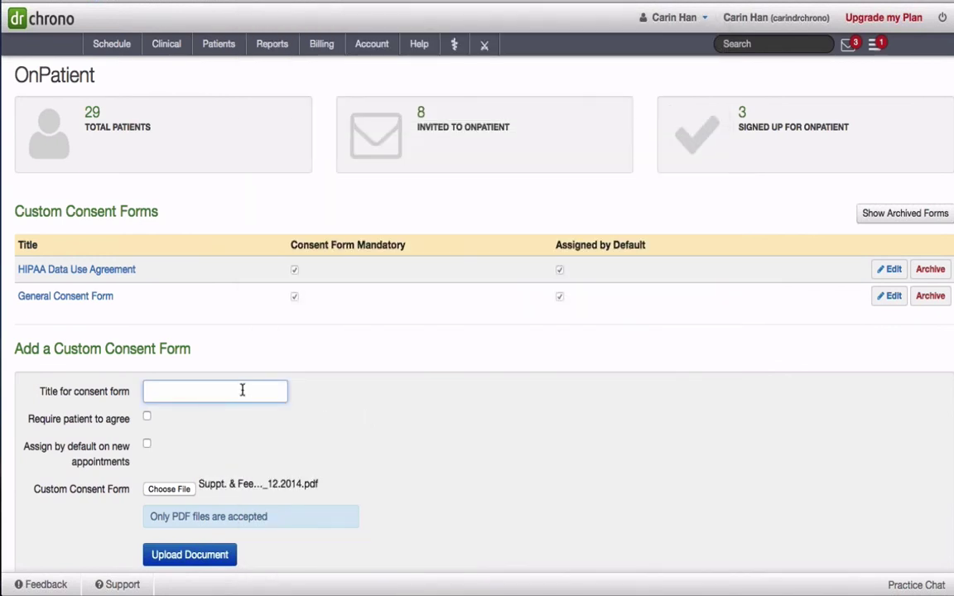
type("ustom Consent f")
type("orm")
left_click(148, 418)
left_click(147, 444)
left_click(190, 555)
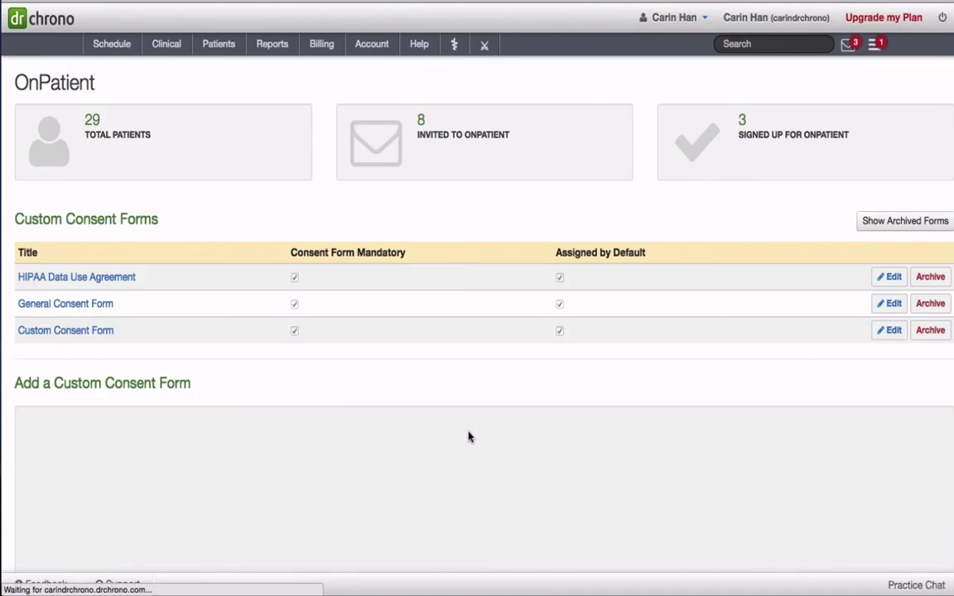
Scroll the OnPatient page to confirm Custom Consent Form is listed as the third form
scroll(383, 323, "down", 2)
scroll(383, 323, "up", 2)
scroll(211, 160, "down", 1)
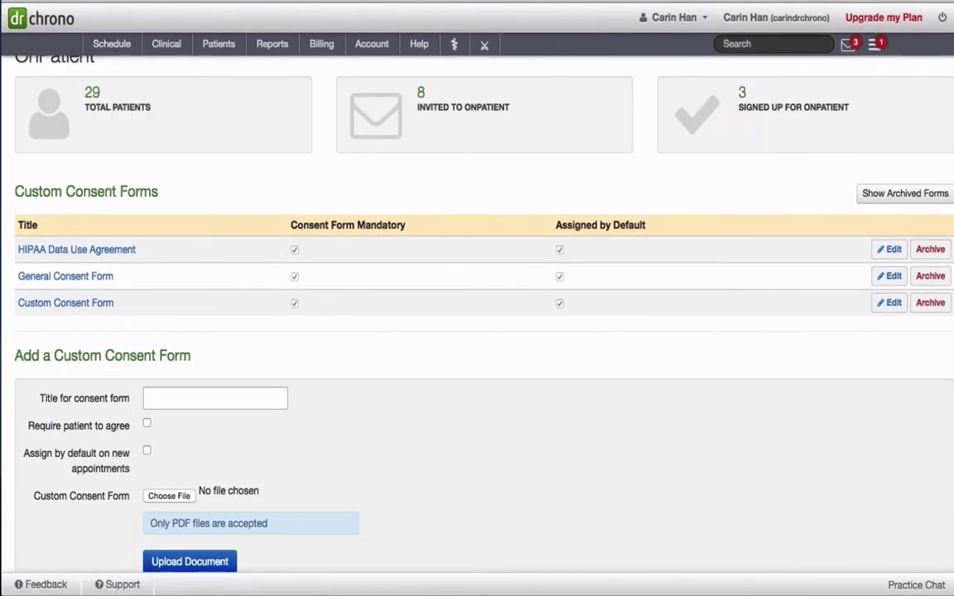